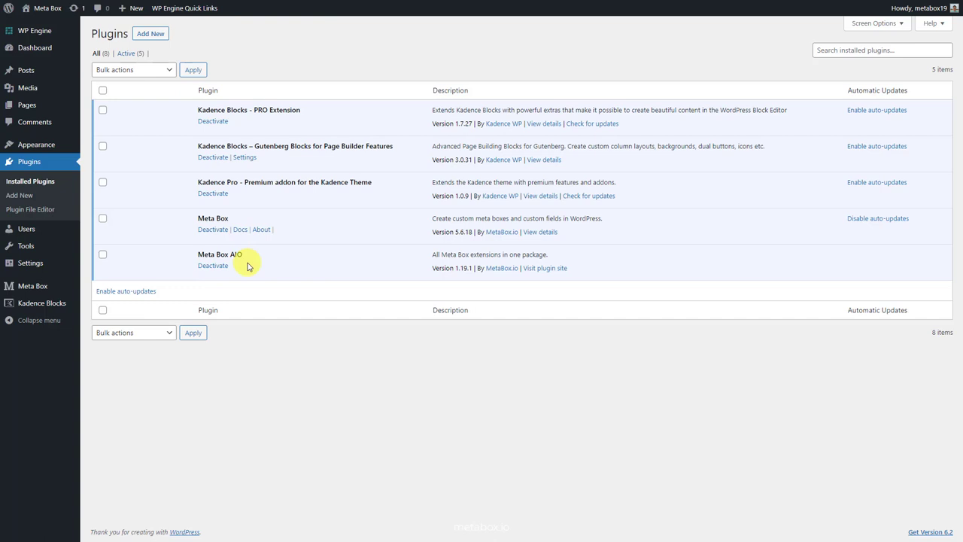
Open the Meta Box Extensions page to review the enabled extensions
mouse_move(45, 287)
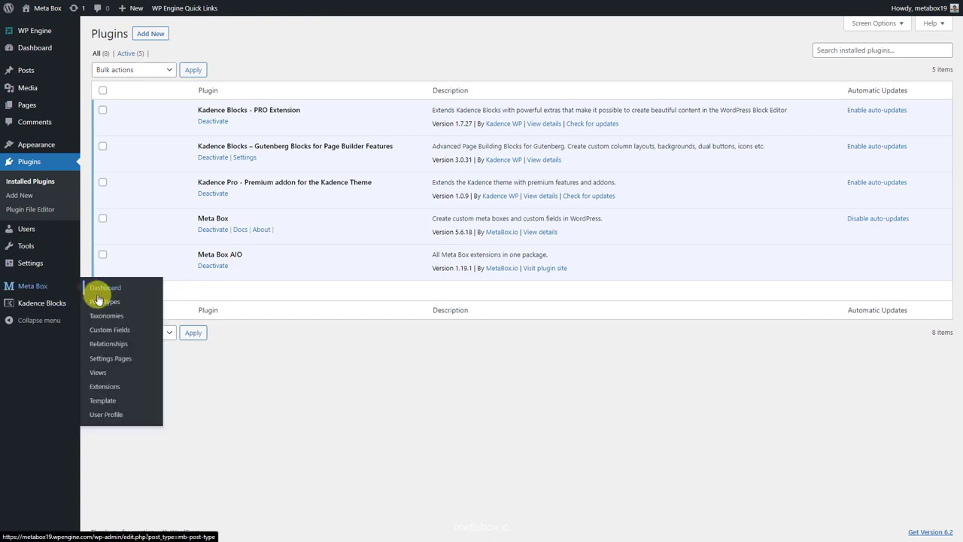
click(101, 387)
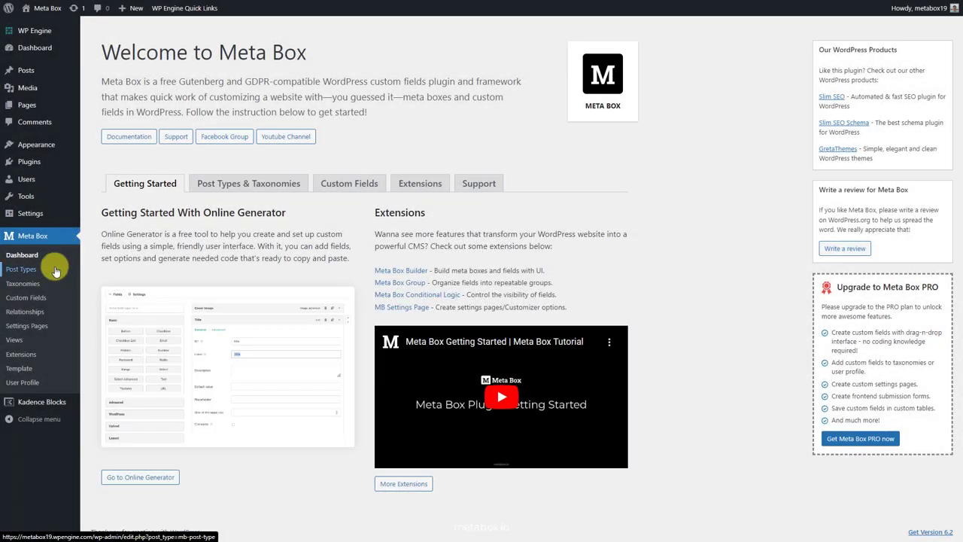
Add a post type with plural 'Car Rentals' and singular 'Car Rental', then publish it
click(55, 271)
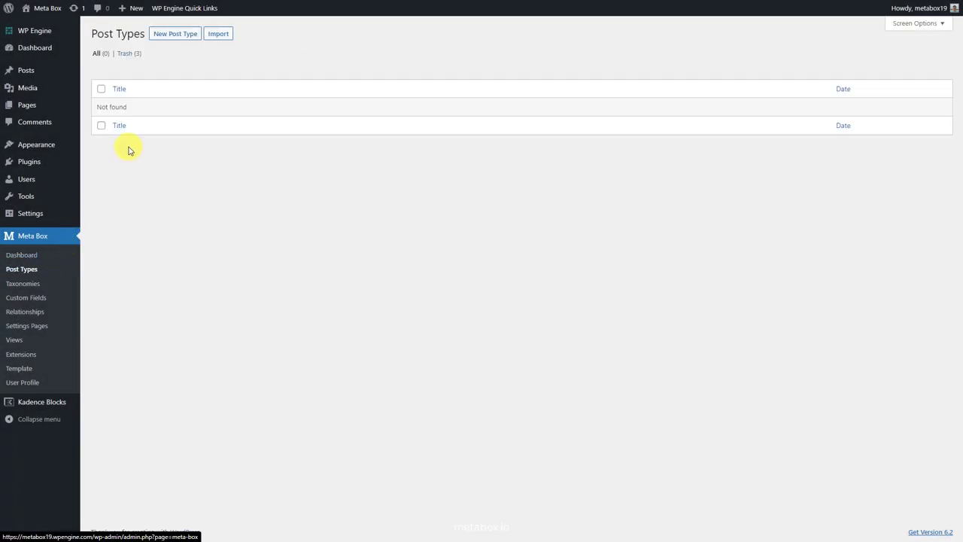
click(184, 38)
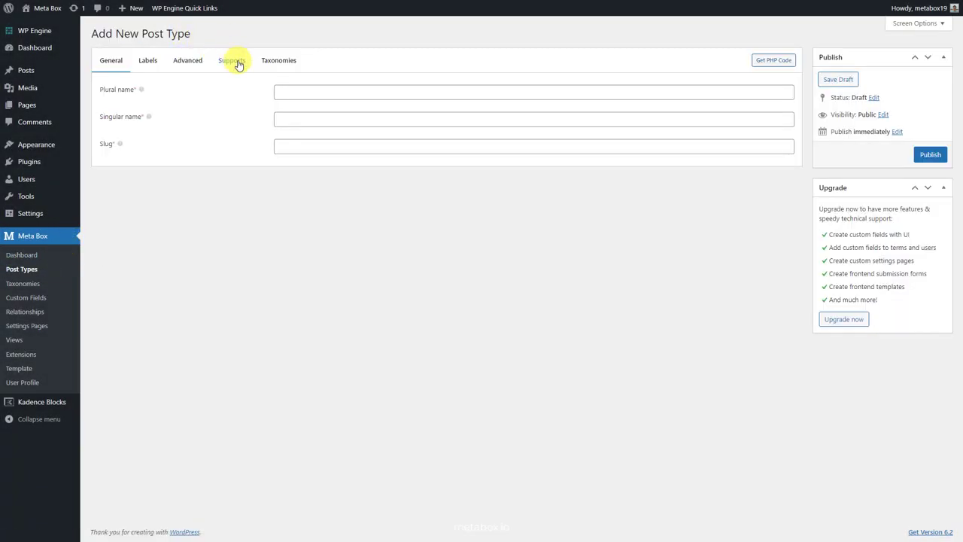
click(286, 95)
text(Car Rentals)
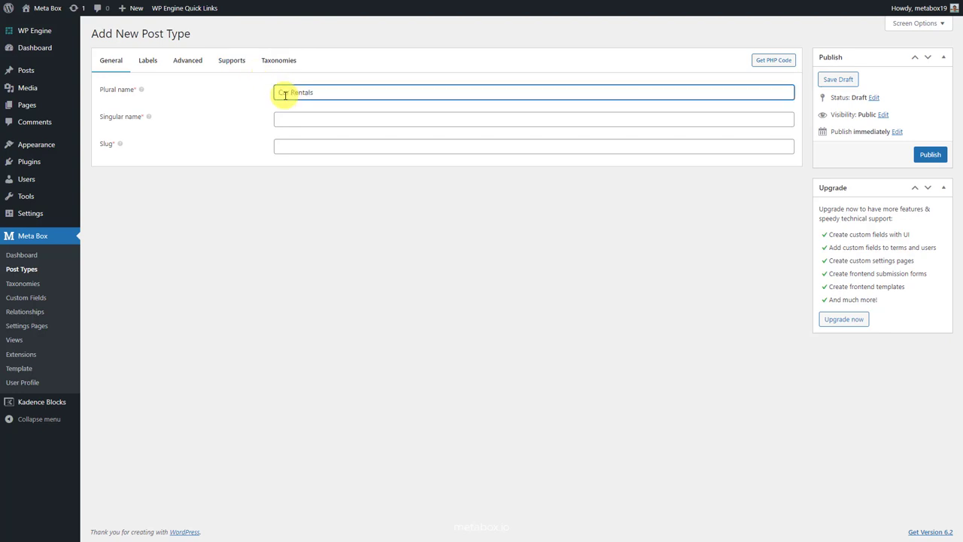
click(281, 119)
text(Car Rental)
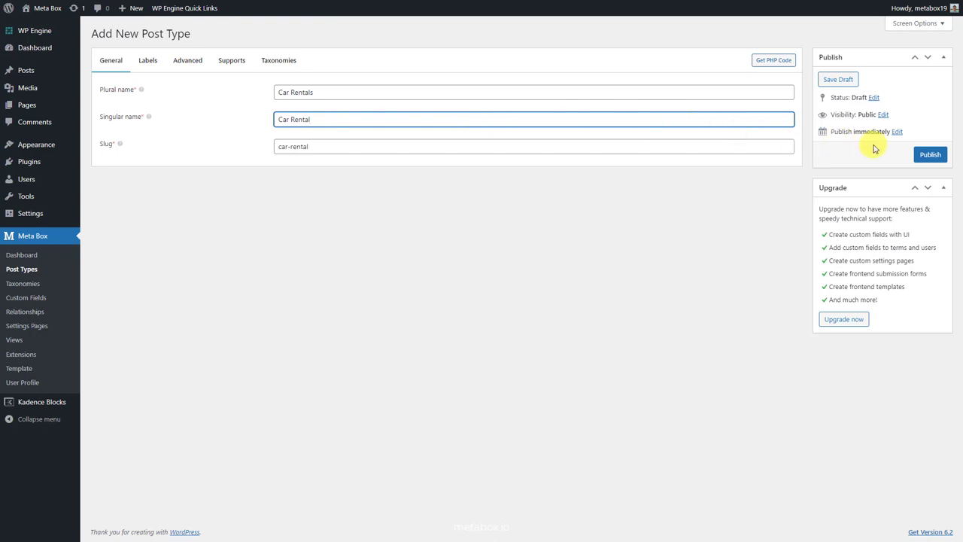
click(927, 155)
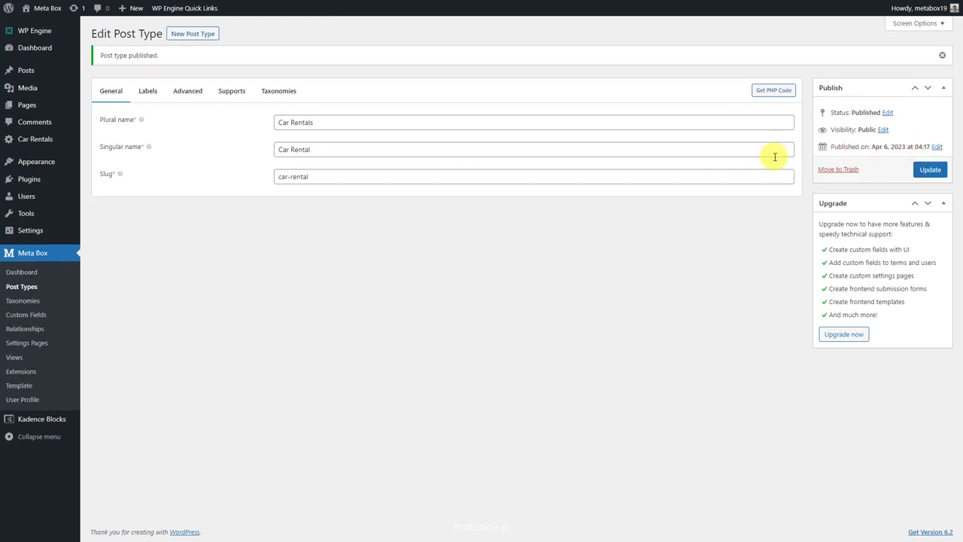
mouse_move(61, 139)
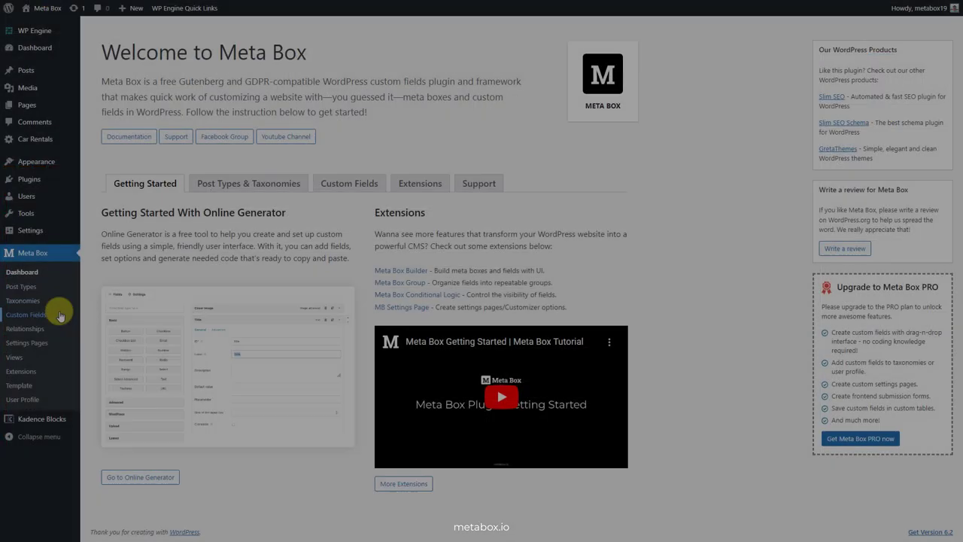
Open Meta Box's Custom Fields list of field groups
click(59, 313)
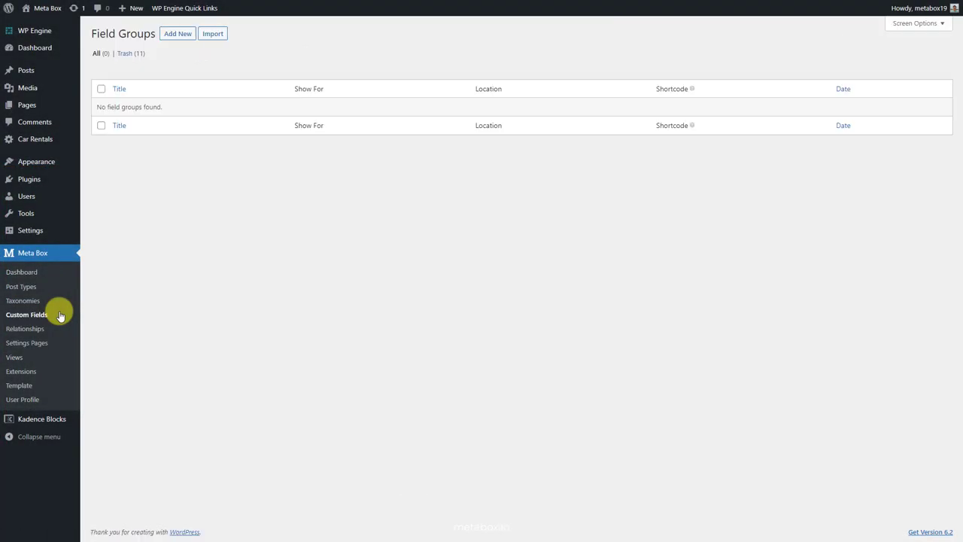
Start a field group titled 'Car Rental Information' with a Number field labelled Rental Price
click(184, 35)
text(Car Rental Information)
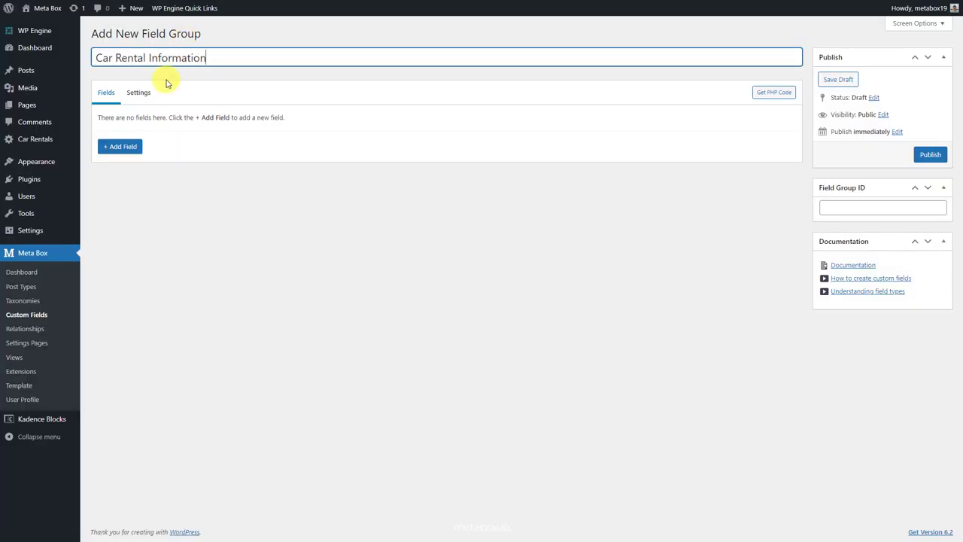
click(125, 146)
text(numb)
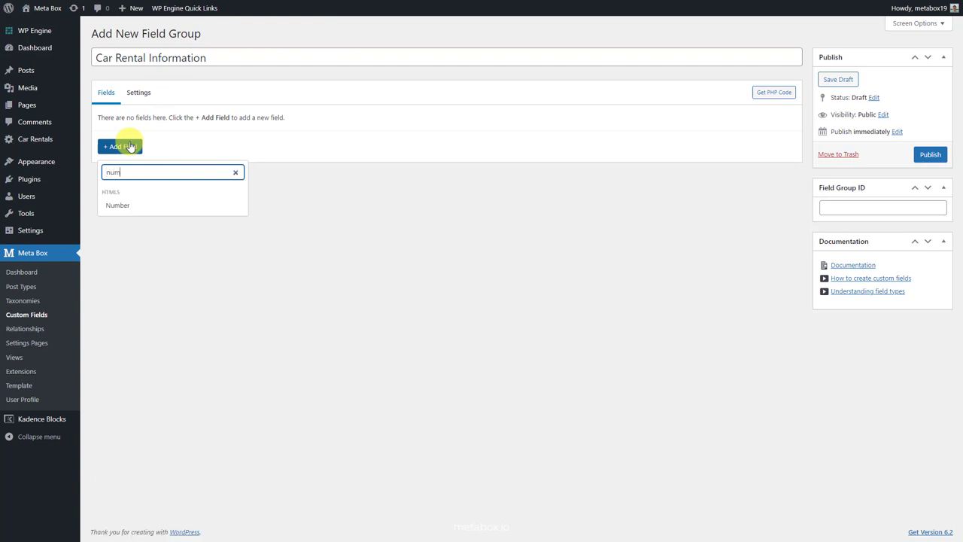
click(128, 206)
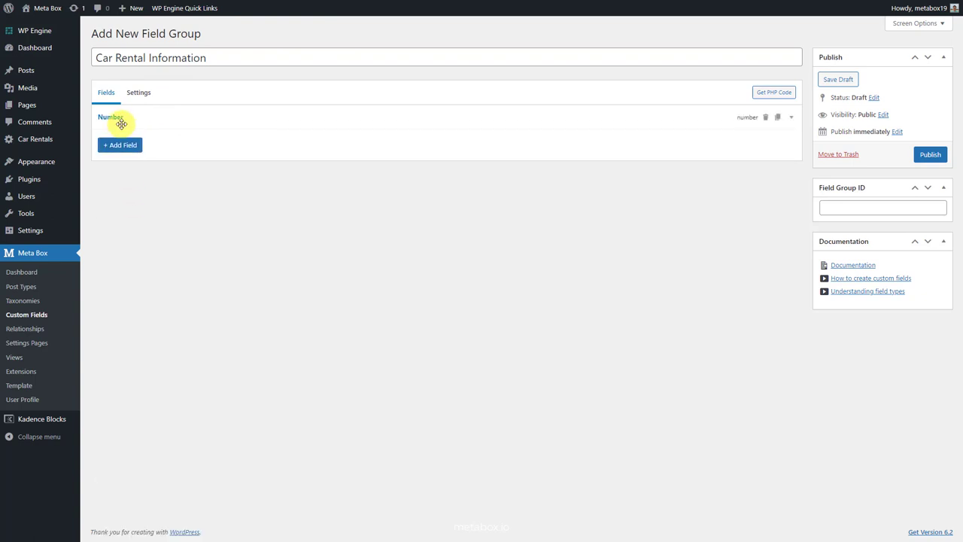
click(120, 120)
double_click(251, 163)
text(Rental Price)
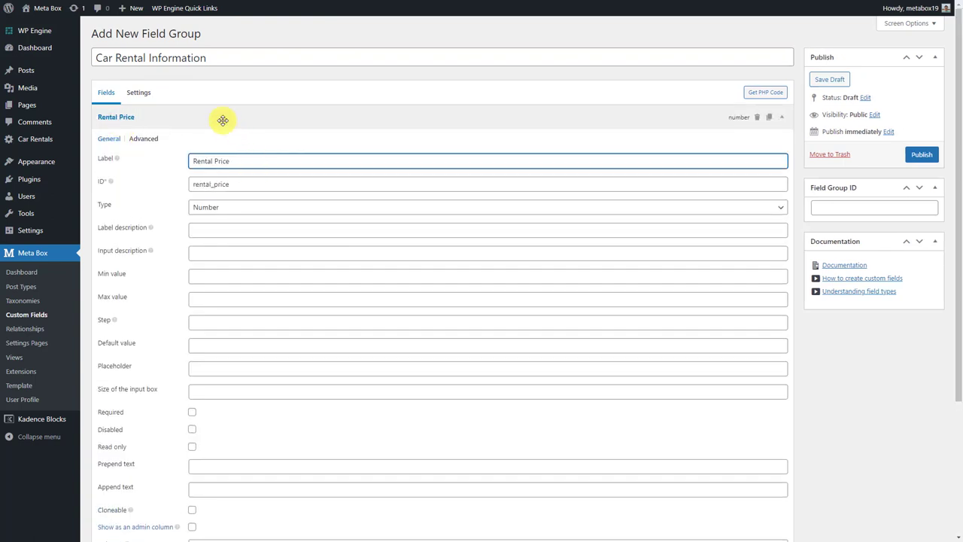
click(217, 117)
Add a Number field labelled Car Year with placeholder 2023
click(134, 146)
click(128, 204)
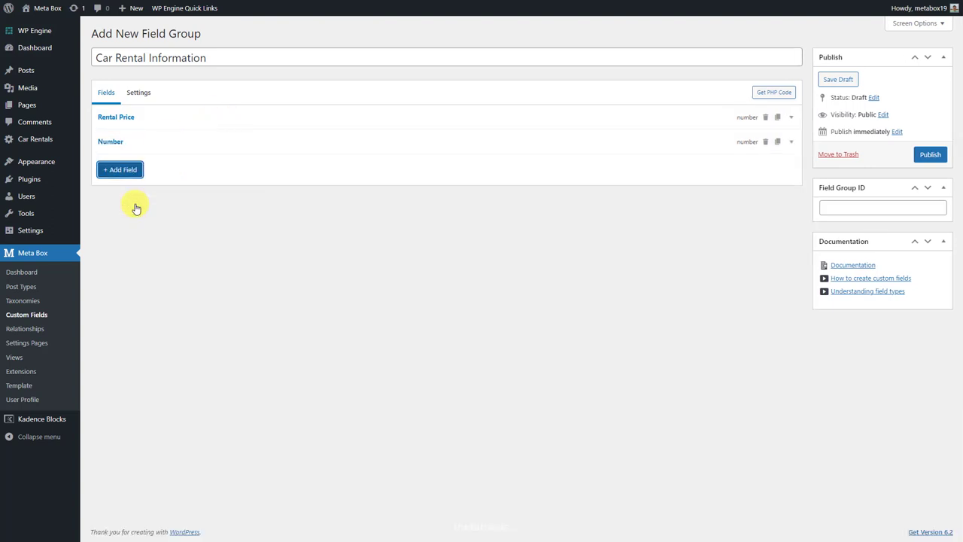
click(191, 145)
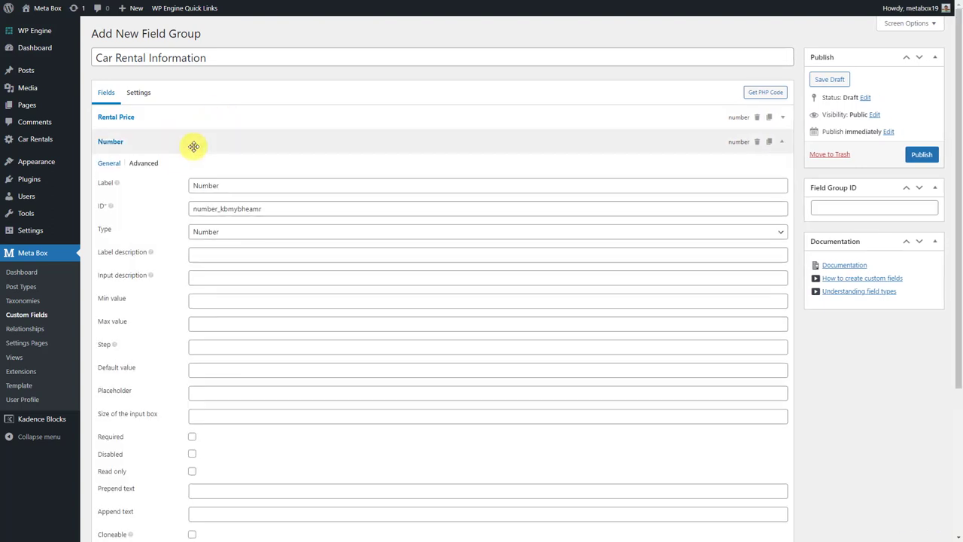
double_click(216, 185)
text(Car Year)
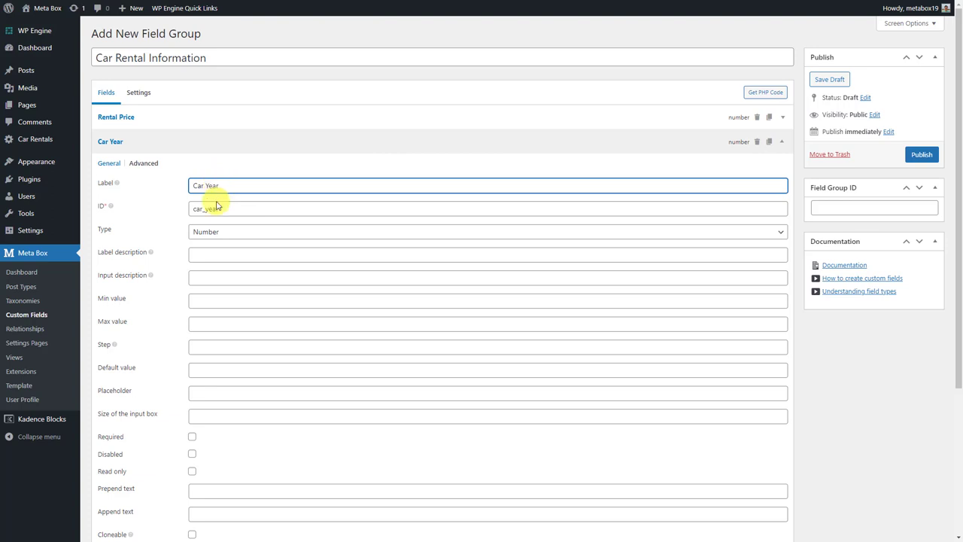
click(198, 392)
text(2023)
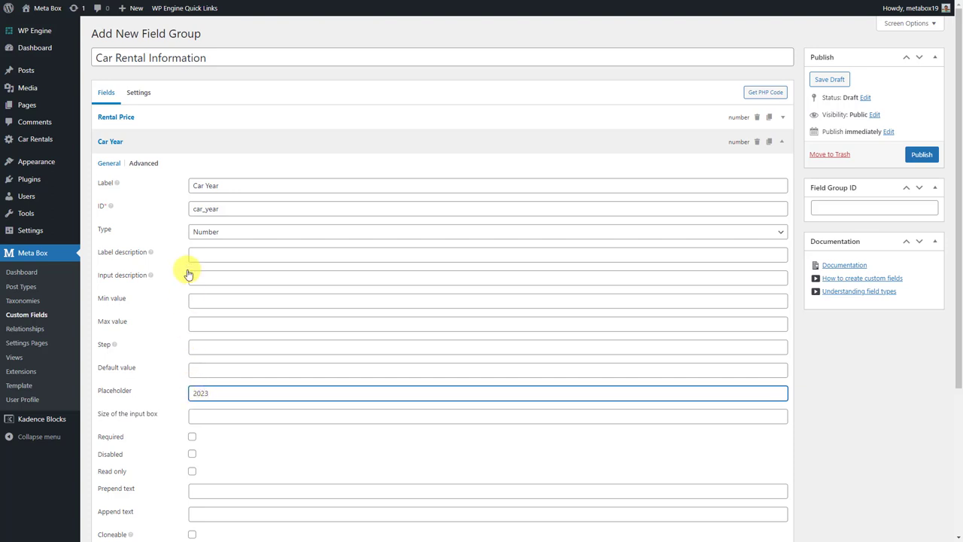
click(172, 144)
Add a Number field labelled Max Passenger with minimum 1 and maximum 7
click(136, 170)
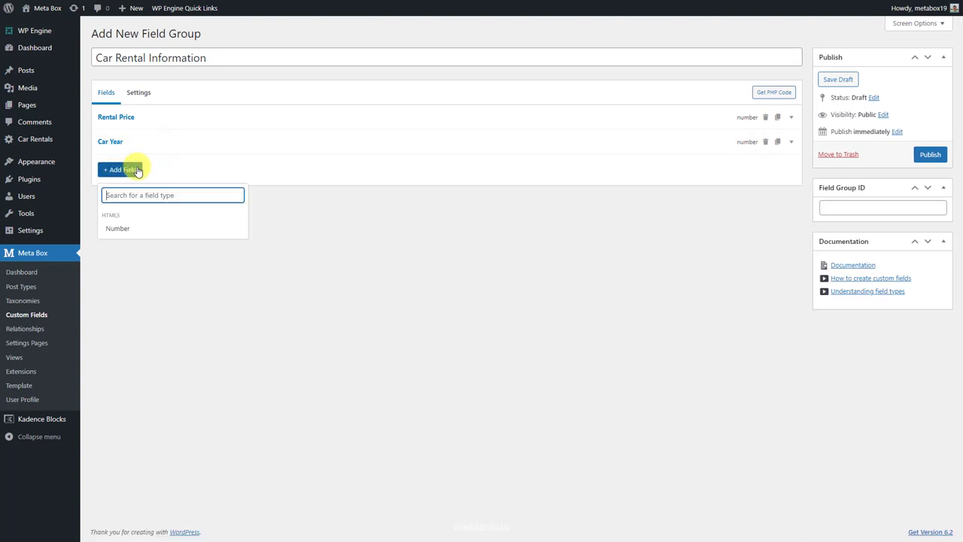
click(128, 228)
double_click(258, 218)
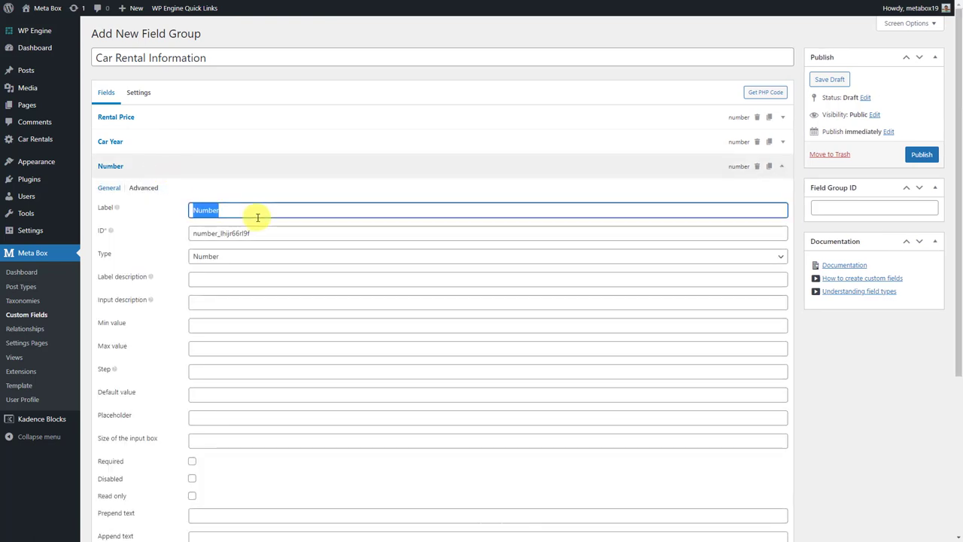
text(Max Passenger)
click(221, 322)
text(1)
click(213, 348)
text(7)
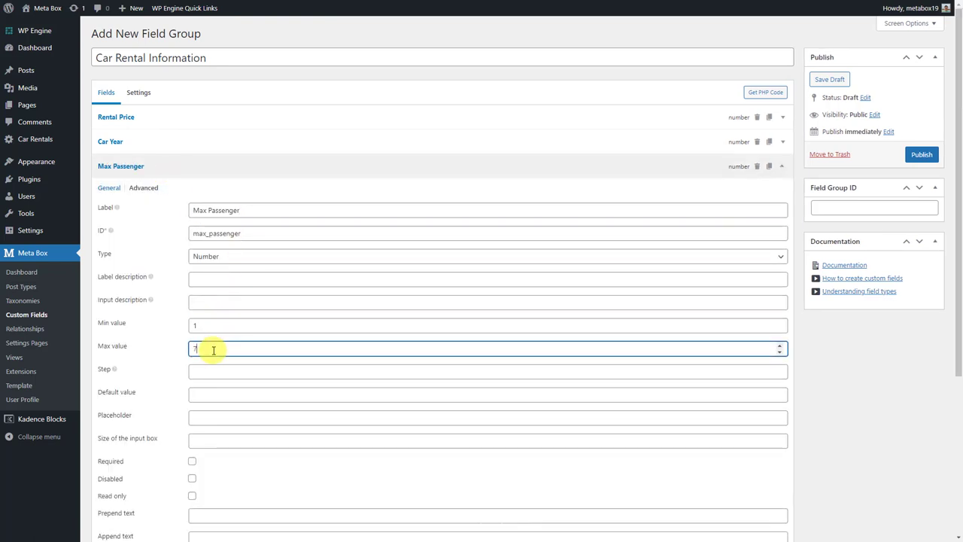
click(217, 167)
Add a Select field labelled Fuel with its four fuel choices pasted in
click(136, 195)
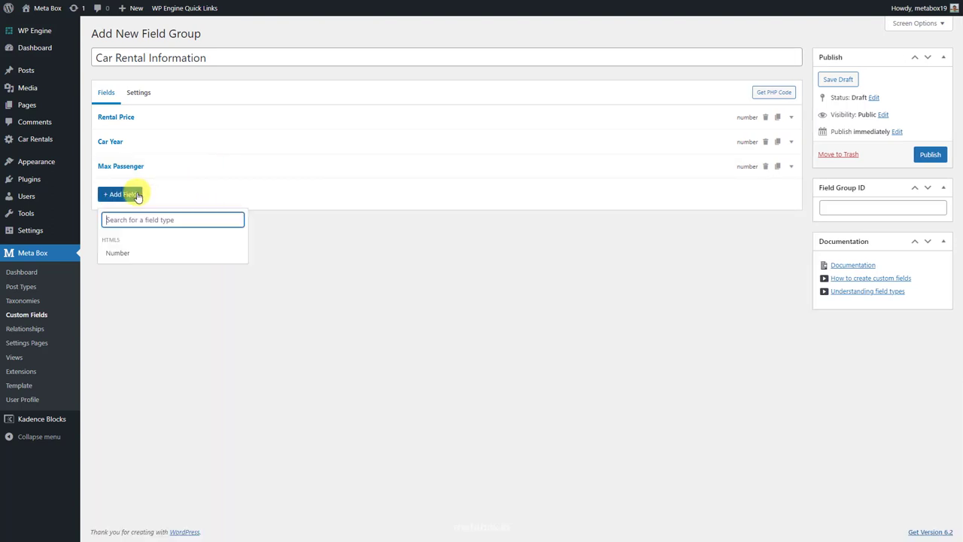
text(se)
click(127, 253)
click(176, 195)
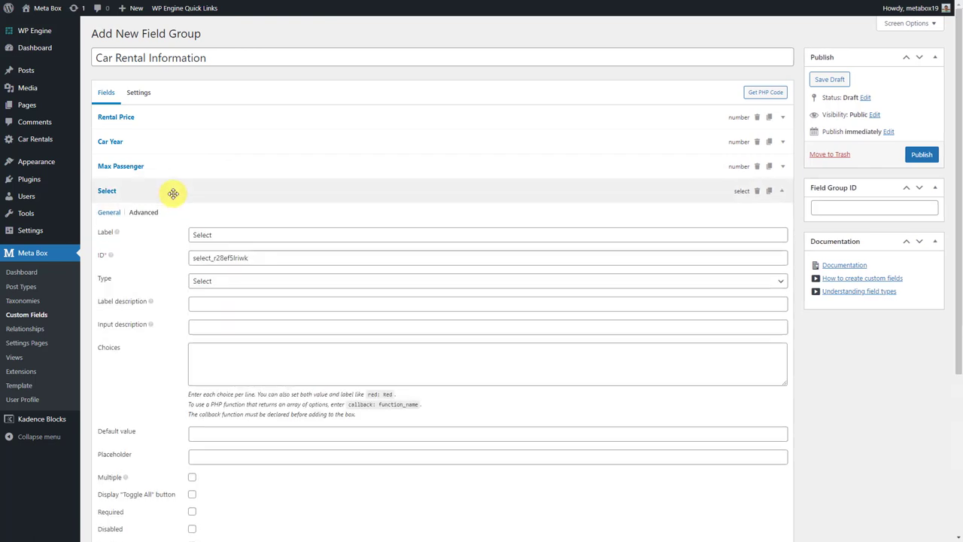
double_click(218, 234)
text(Fuel)
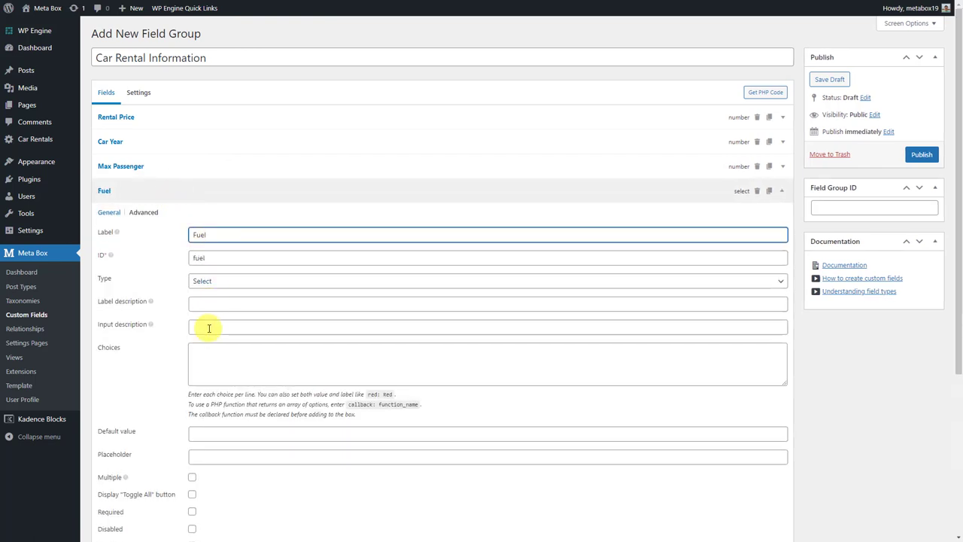
click(204, 356)
text(gasoline: Gasoline diesel: Diesel biodiesel: Biodiesel hydrogen: Hydrogen)
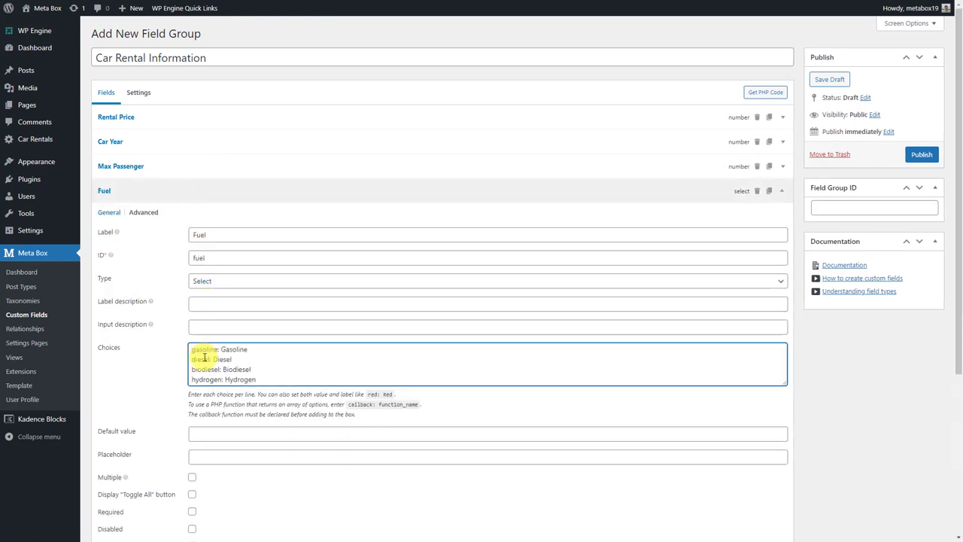
click(157, 195)
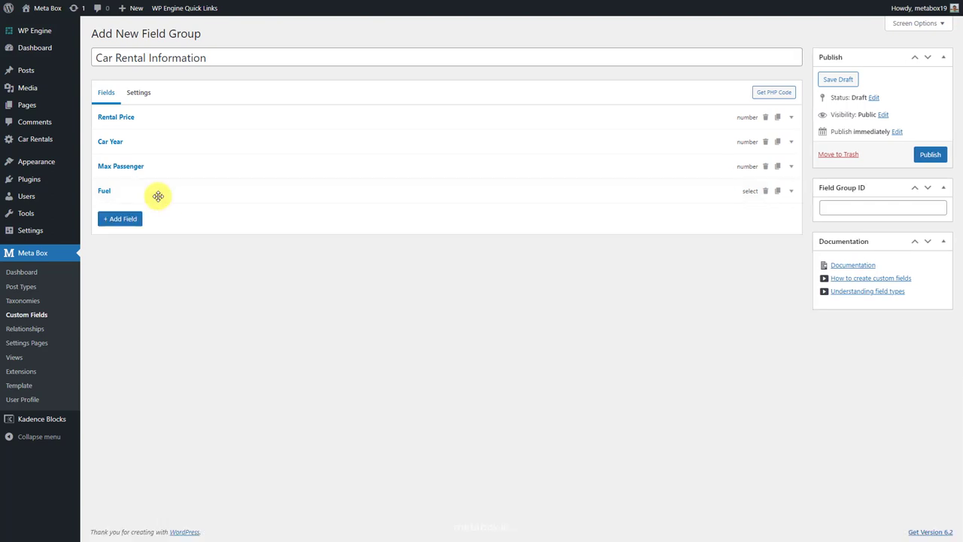
Add a Select field labelled Doors with choices 2, 4 and 5
click(130, 218)
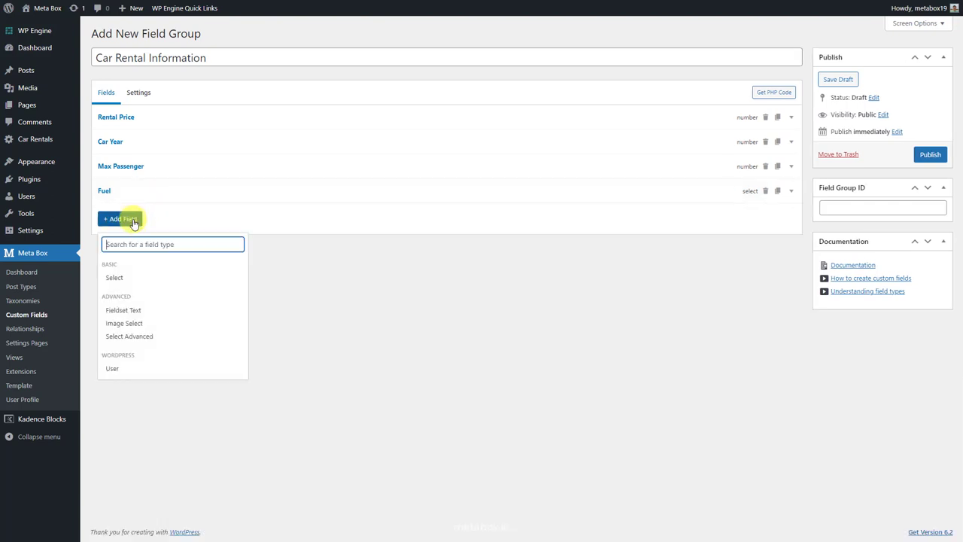
click(120, 278)
click(144, 216)
click(203, 257)
text(Doors)
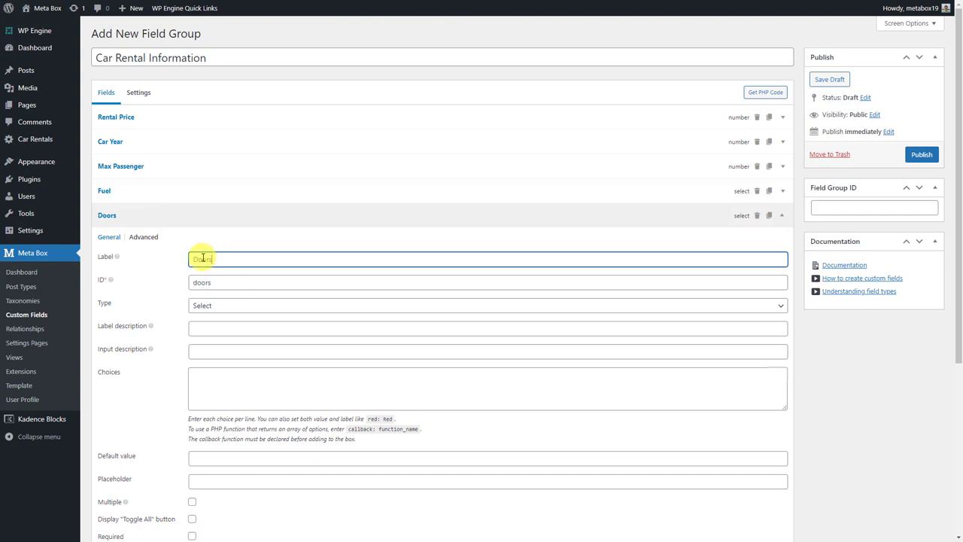
click(196, 381)
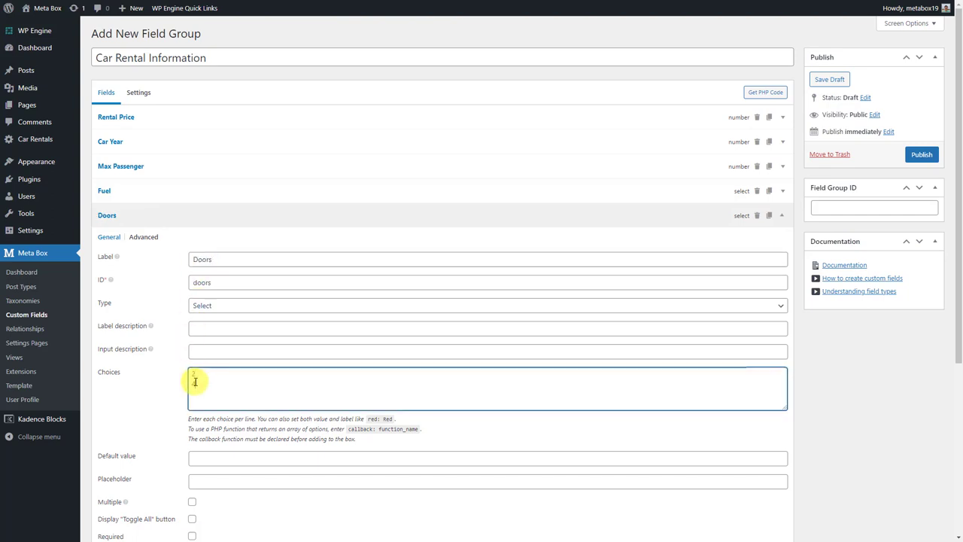
text(2)
key(Return)
text(3)
key(Return)
text(4)
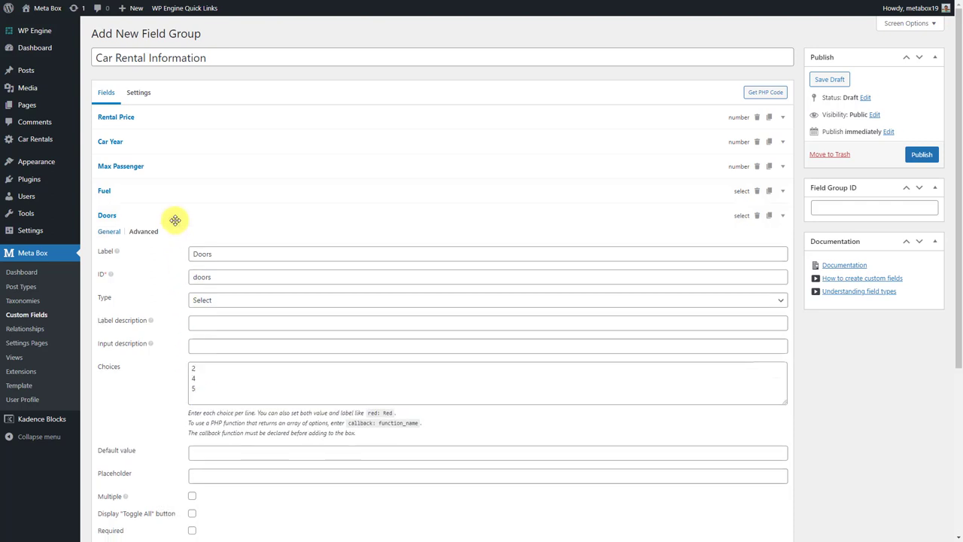
click(174, 218)
Add a Select field labelled Gearbox with its three choices pasted in
click(128, 243)
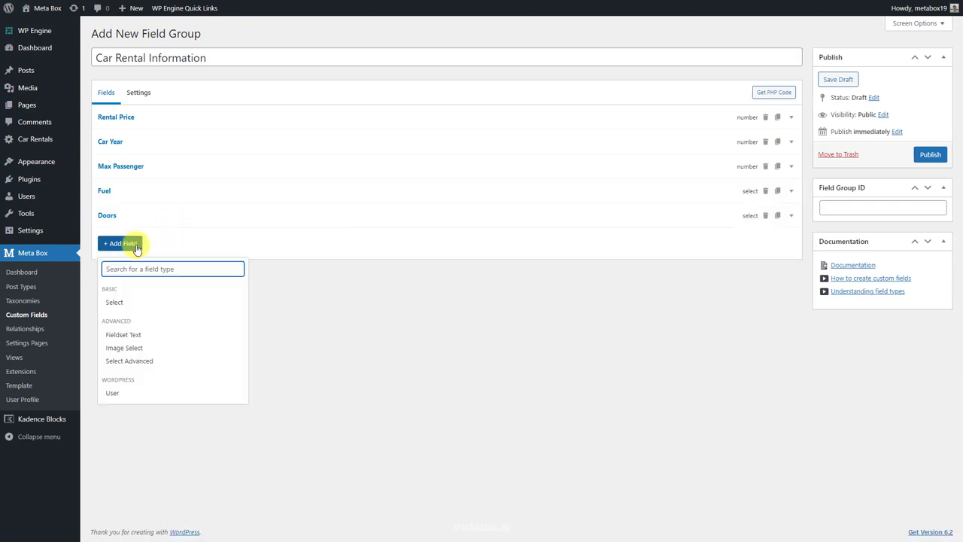
click(118, 302)
double_click(222, 283)
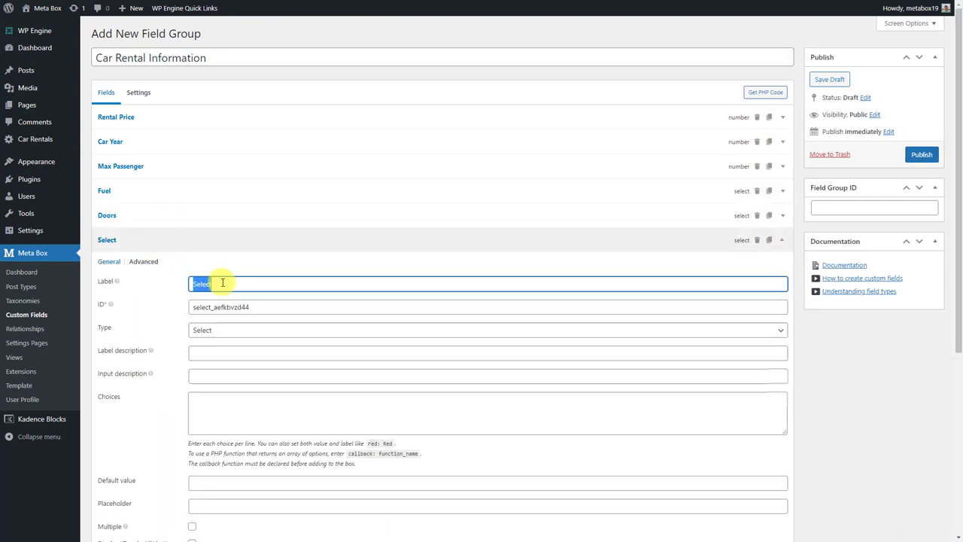
text(Gearbox)
click(201, 406)
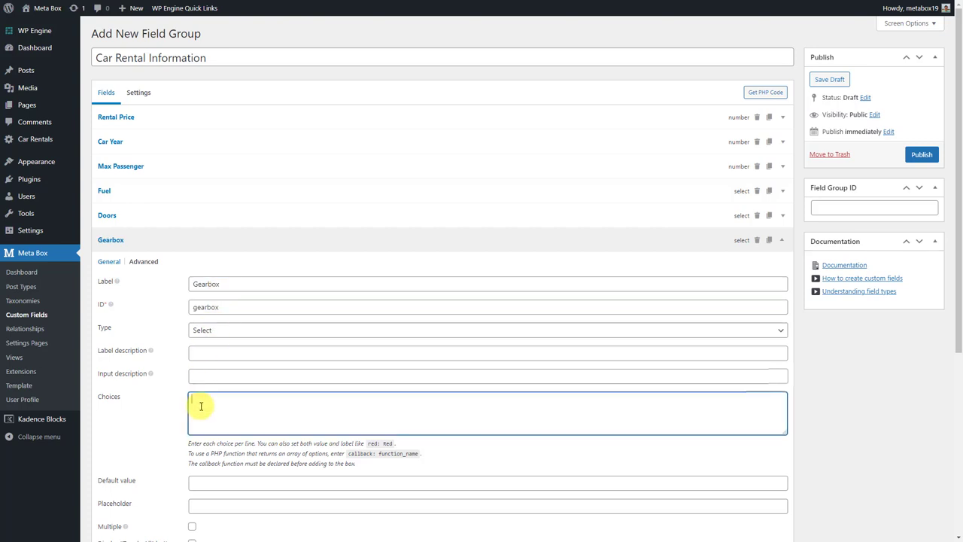
key(ctrl+v)
Add a Text field labelled Fuel Usage with the hint 10l/100km
click(179, 242)
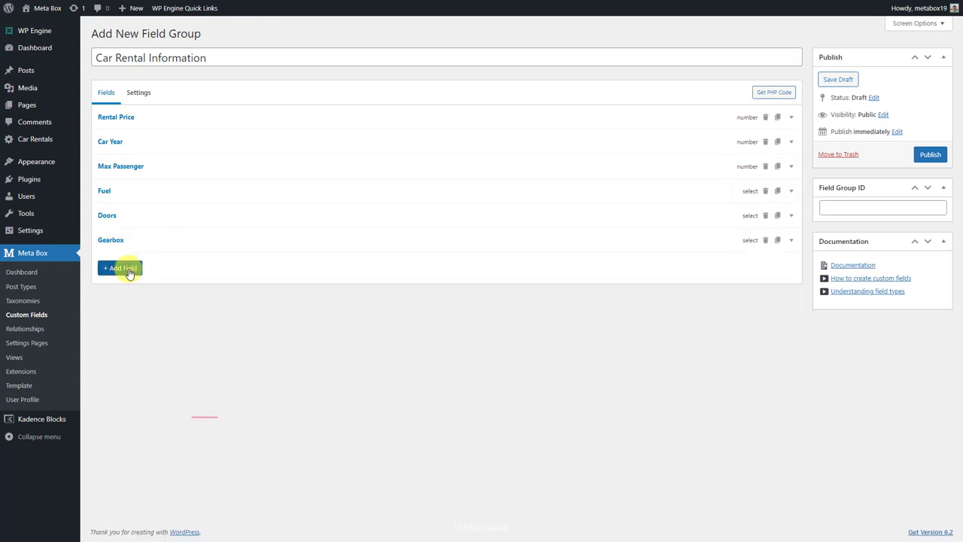
click(129, 273)
text(te)
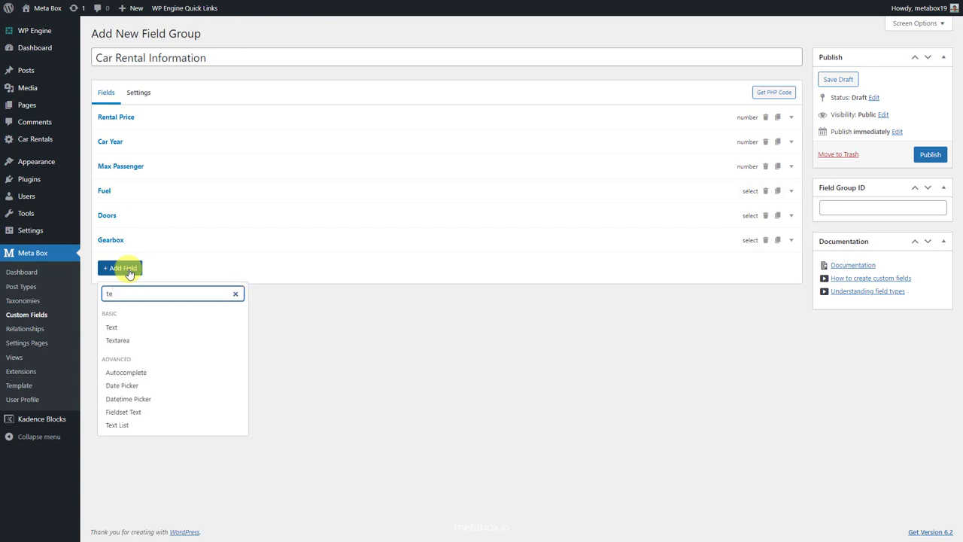
click(119, 325)
click(168, 266)
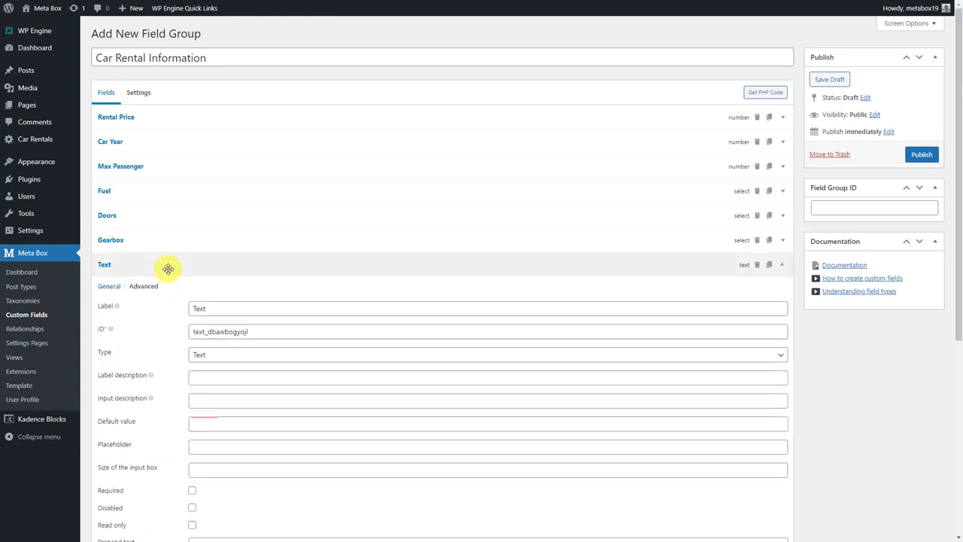
double_click(217, 305)
text(Fuel Usage)
click(204, 402)
text(10l/100km)
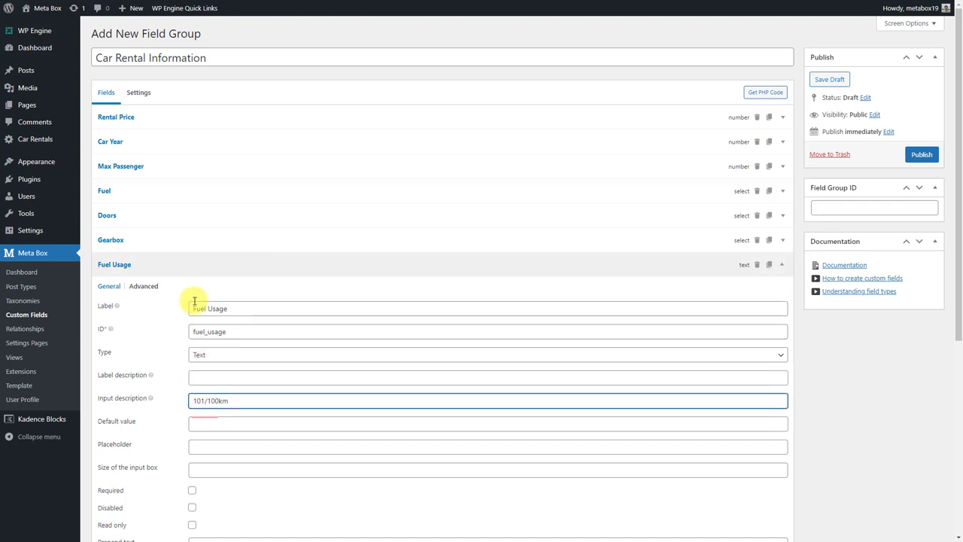
click(190, 267)
Add a Text field labelled Engine Capacity with the hint 2500cc
click(121, 292)
click(122, 355)
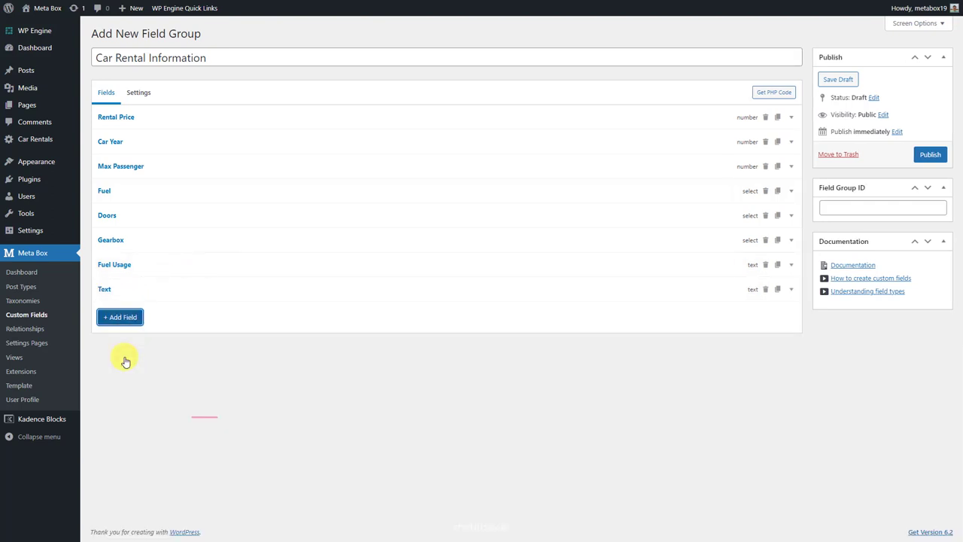
click(180, 291)
double_click(209, 332)
text(Engine Capacity)
click(214, 425)
text(2500cc)
click(196, 291)
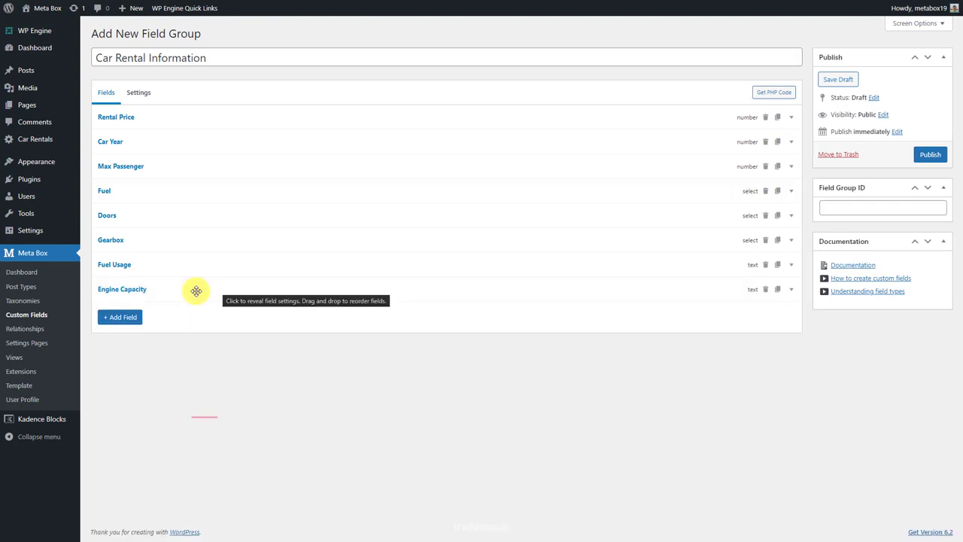
Add a Text field labelled Max Luggage
click(123, 317)
click(114, 376)
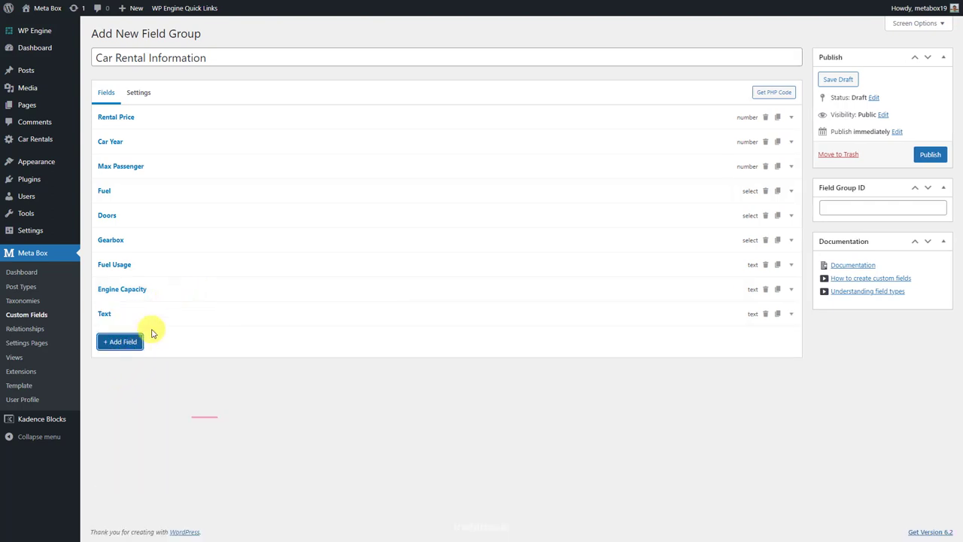
click(162, 312)
click(235, 358)
double_click(234, 358)
text(Max Luggage)
click(224, 317)
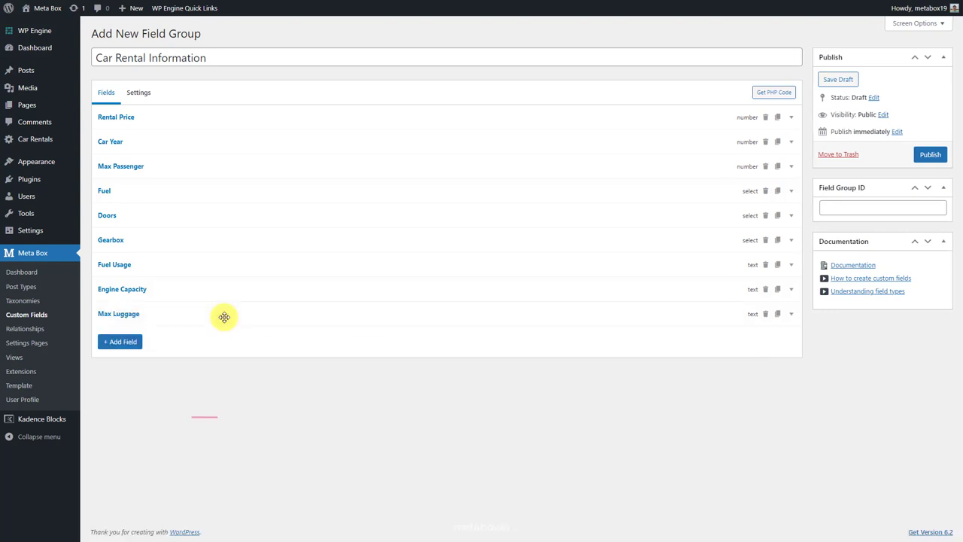
Add a Text field labelled Mileage with a pasted unit hint
click(128, 342)
click(129, 398)
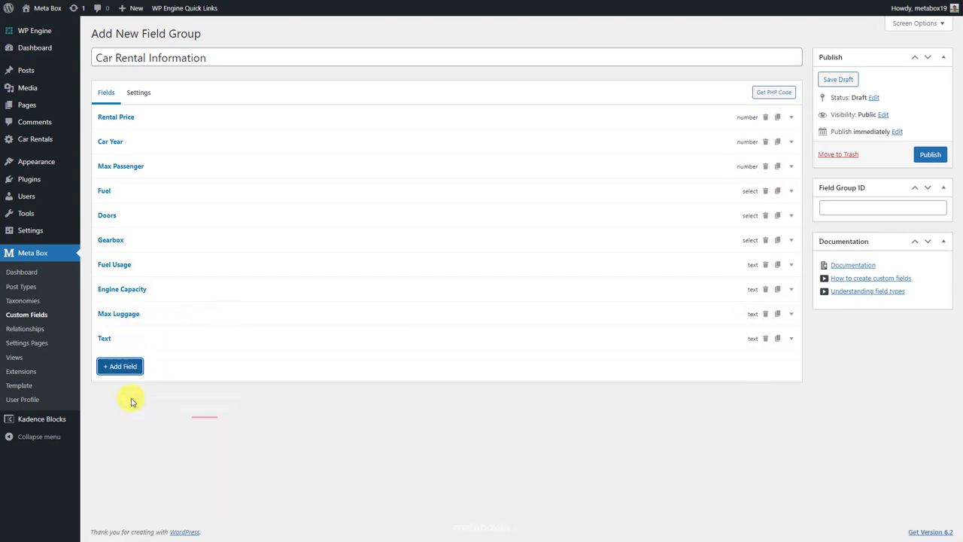
click(202, 340)
double_click(211, 383)
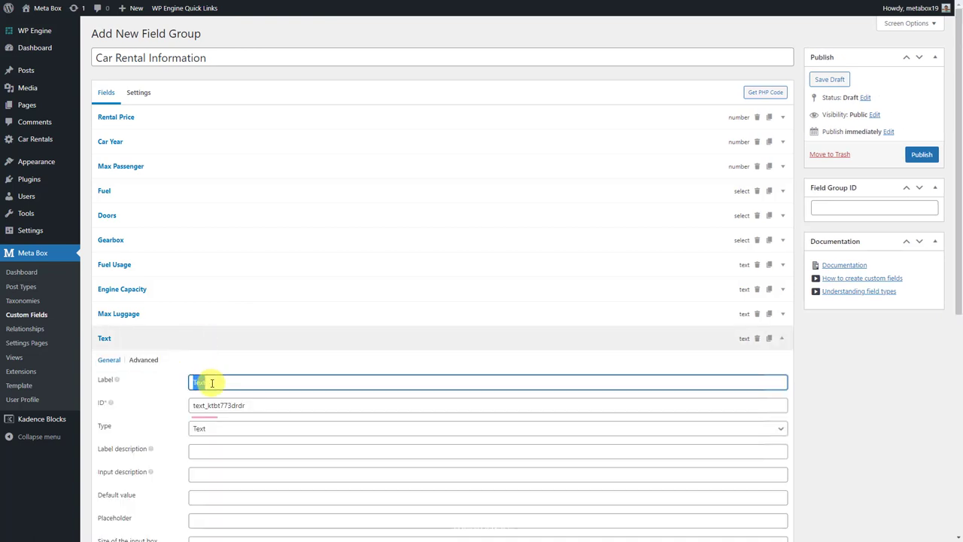
text(Mileage)
click(203, 473)
text(Miles on Odometer)
click(192, 340)
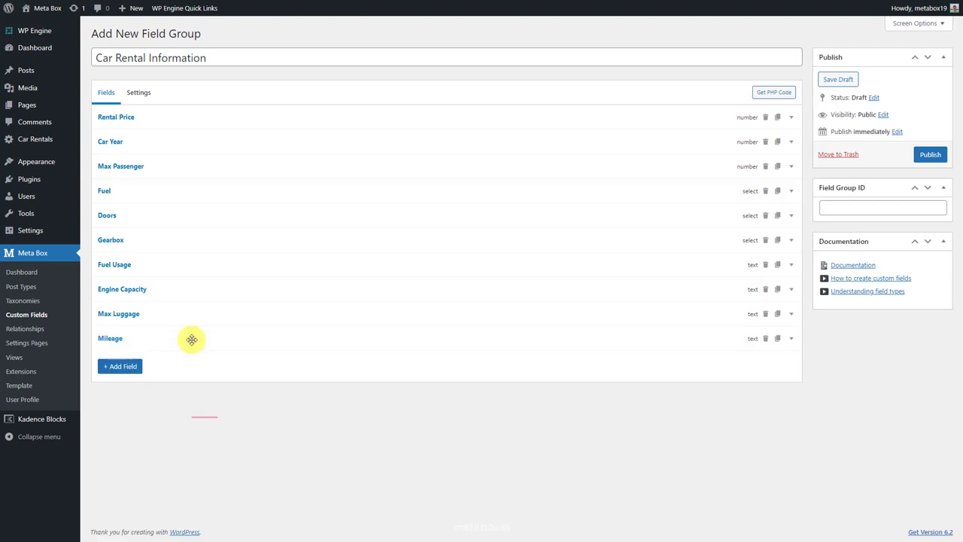
Add an Image Advanced field and relabel it Gallery
click(138, 368)
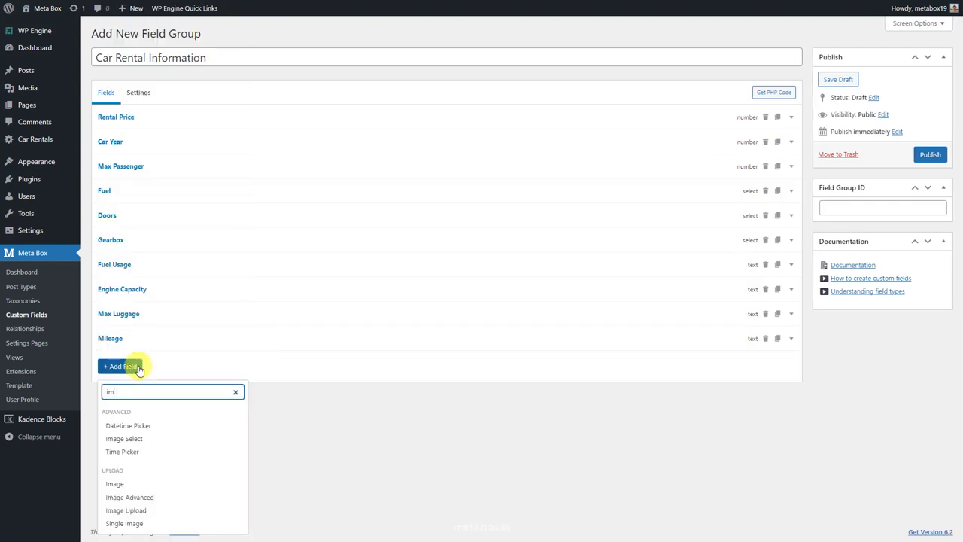
click(138, 496)
click(190, 367)
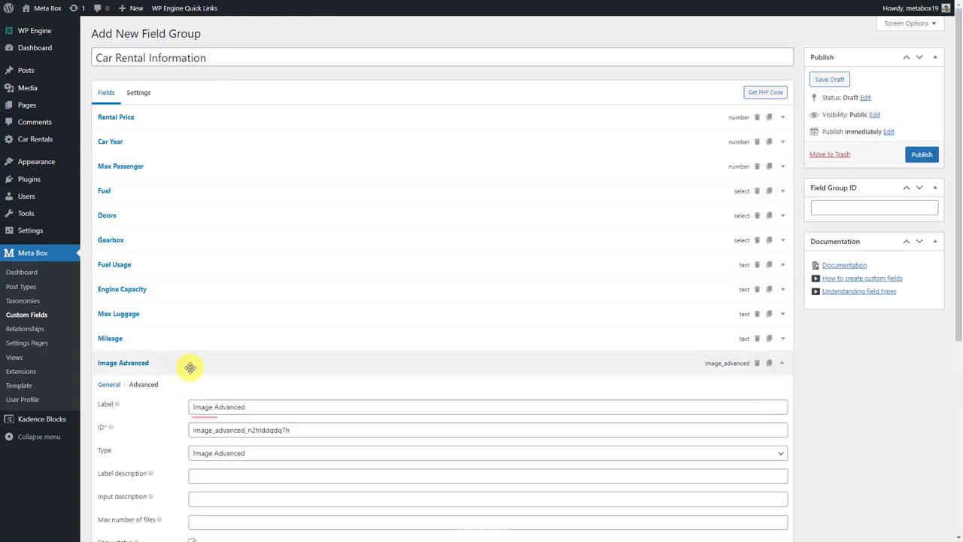
triple_click(210, 406)
text(Gallery)
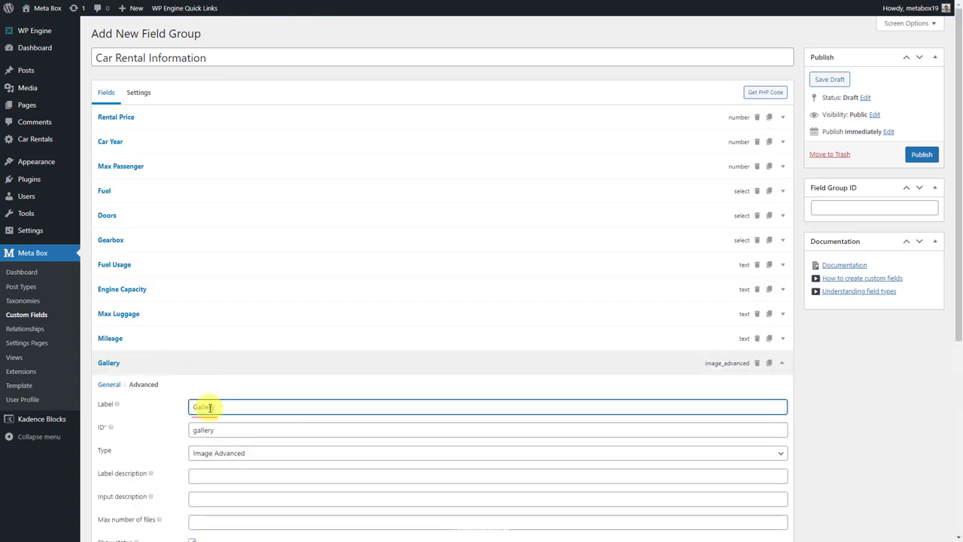
click(192, 368)
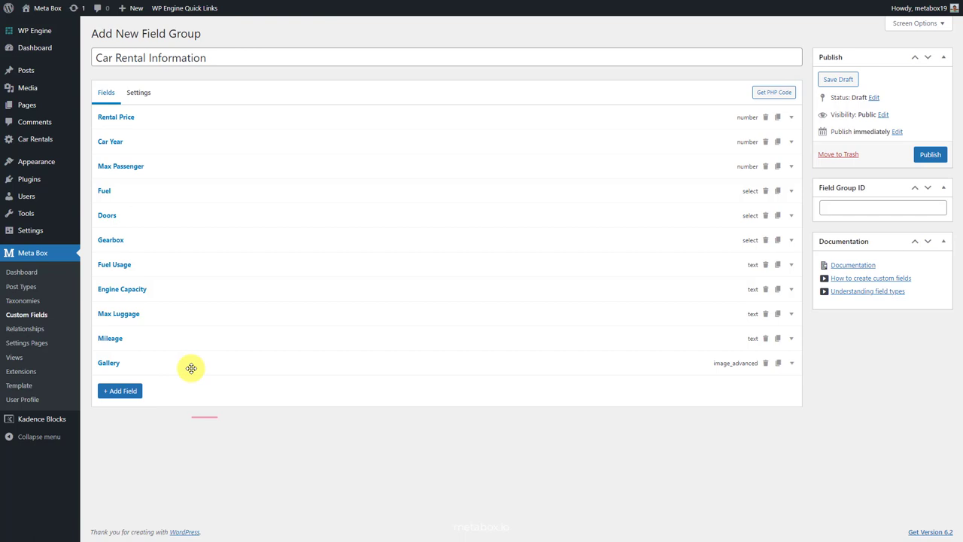
Set the group's location to Car Rental instead of Post, publish it, and add a new Car Rental
click(139, 92)
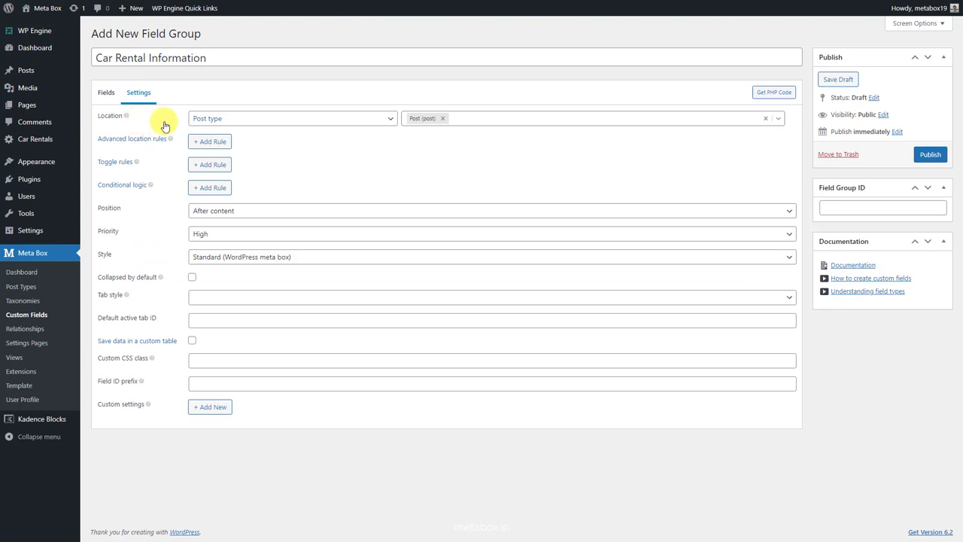
click(442, 118)
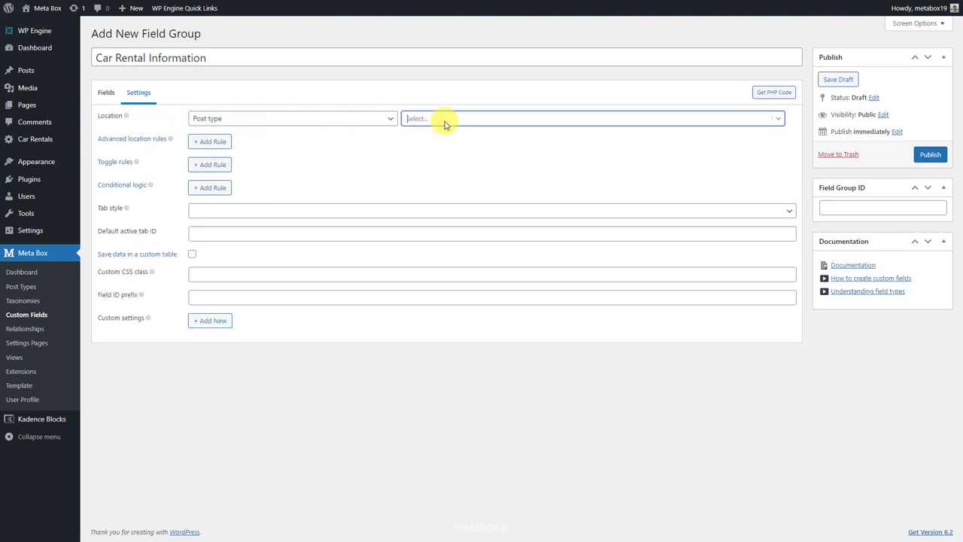
click(444, 122)
click(440, 192)
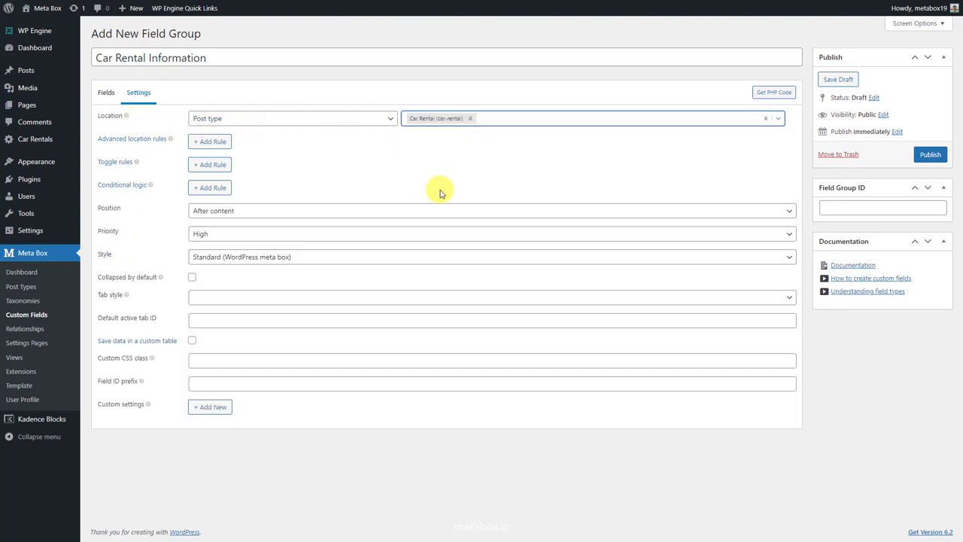
click(923, 155)
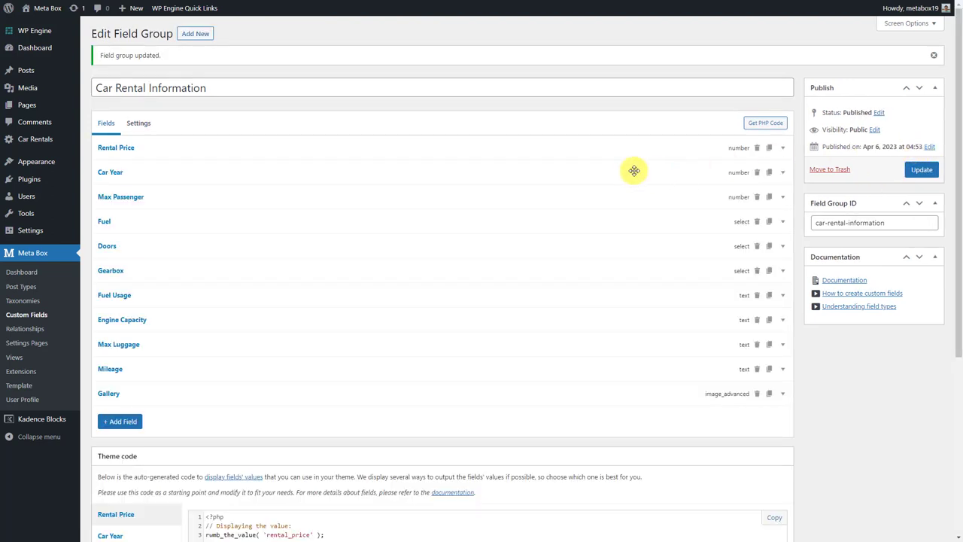
mouse_move(71, 144)
click(94, 156)
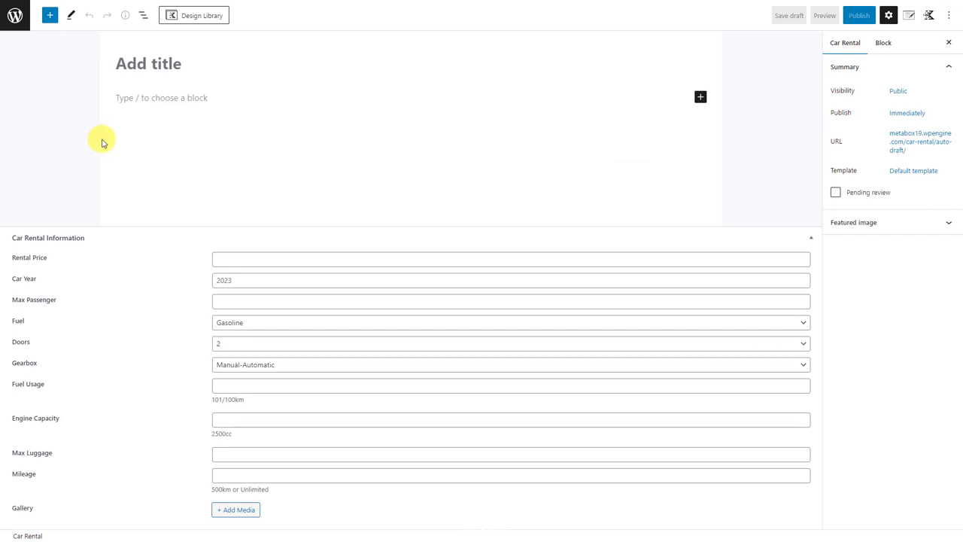
Paste in the car's title, Mercedes-AMG G 63, and its description paragraph
click(154, 63)
text(Mercedes-AMG G 63)
click(140, 97)
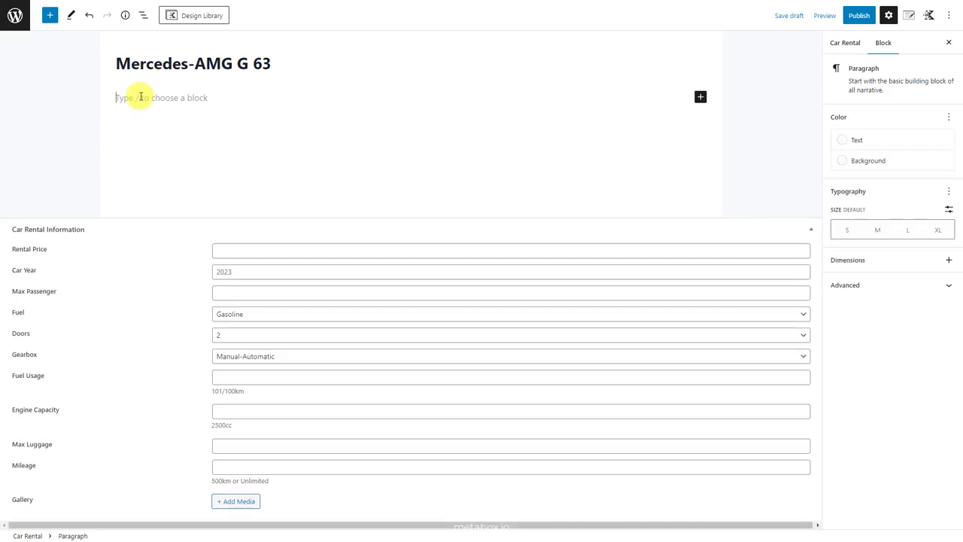
text(The street is melting. Or is it the glistening film of the water fountain? It's all the same to the Mercedes-AMG G 63. It flaunts its expressive exterior design. A look that makes it clear right from the start: I'm calling the tune. The AMG-specific radiator grille, the optionally available 20-inch wheels and the distinctive AMG Performance exhaust system with two dual tailpipes exiting at the sides lend the icon an extrovert exterior. The Mercedes-AMG G 63 makes no distinction between lava and asphalt. Its performance is exemplary. Off the road, it has always been unmatched. But the off-road giant also captivates with superior driving performance in the city. This makes it a king away from the wilderness, too: in the concrete jungle of the city.)
Set car year 2023, 4 passengers, Biodiesel fuel, 4 doors and Manual-Automatic gearbox
click(236, 248)
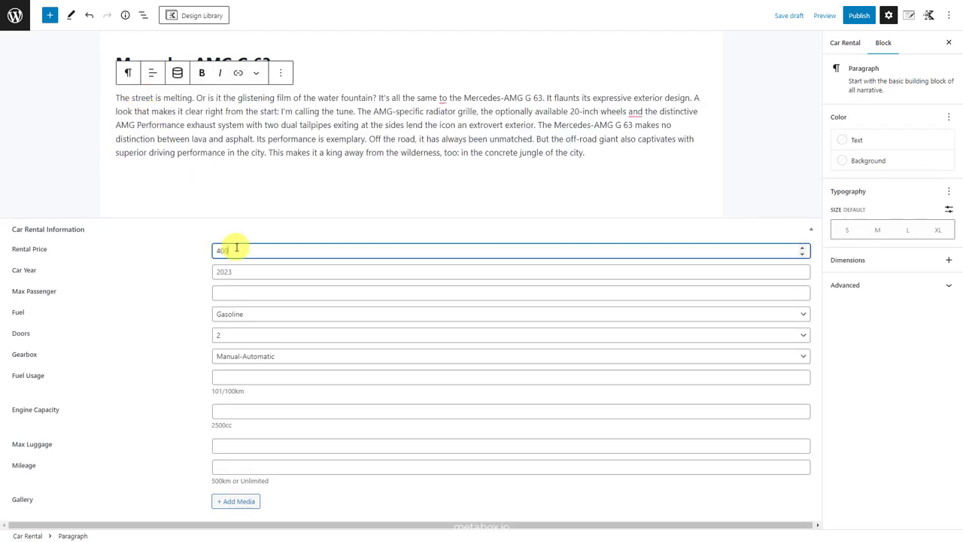
click(225, 277)
text(2023)
click(220, 295)
text(4)
click(230, 313)
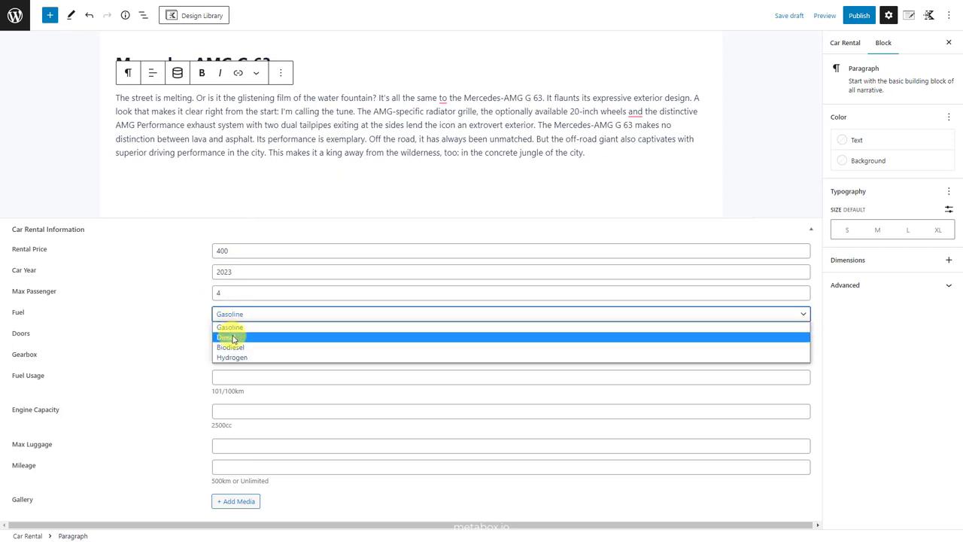
click(230, 342)
click(251, 335)
click(253, 357)
click(254, 355)
click(255, 368)
Enter fuel usage 90/100km, engine 2700cc, luggage '5 large Suitcase' and mileage 'Unlimited'
click(256, 376)
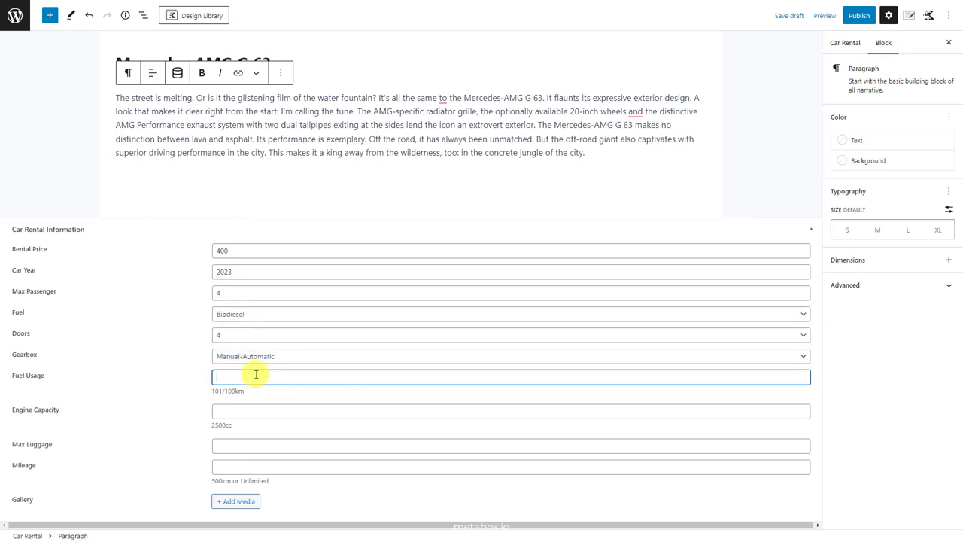
click(240, 410)
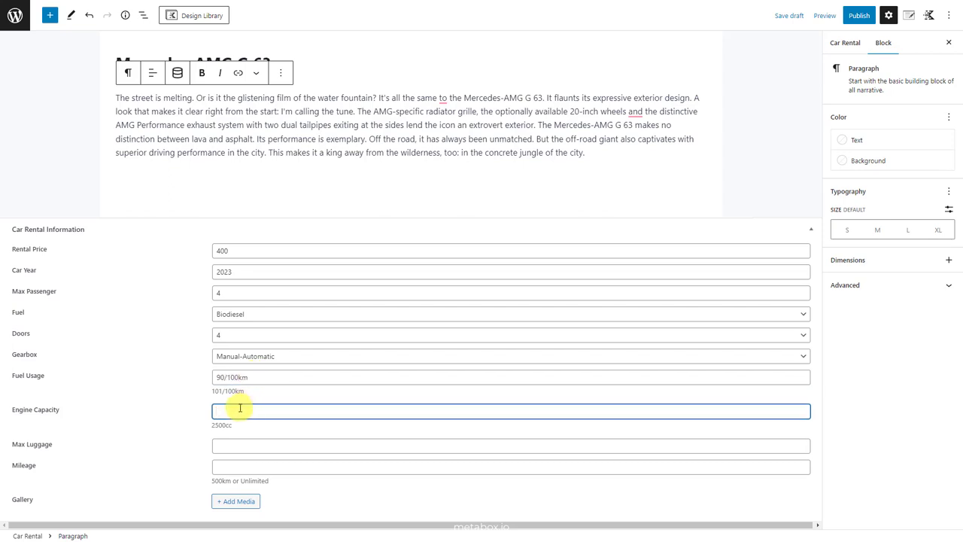
text(2700cc)
click(246, 444)
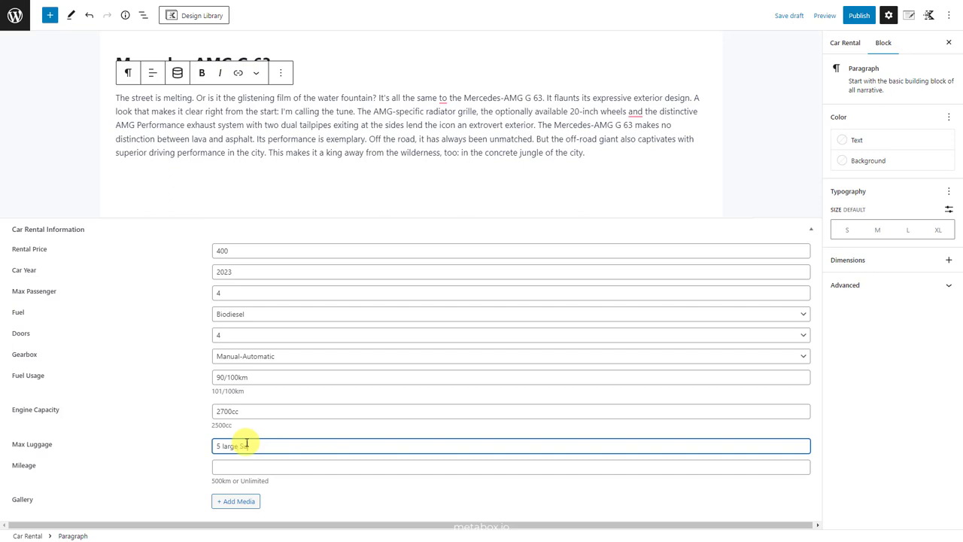
text(5 large Suitcase)
click(250, 466)
text(Unlimited)
Add five car photos from the media library to the Gallery field
click(235, 500)
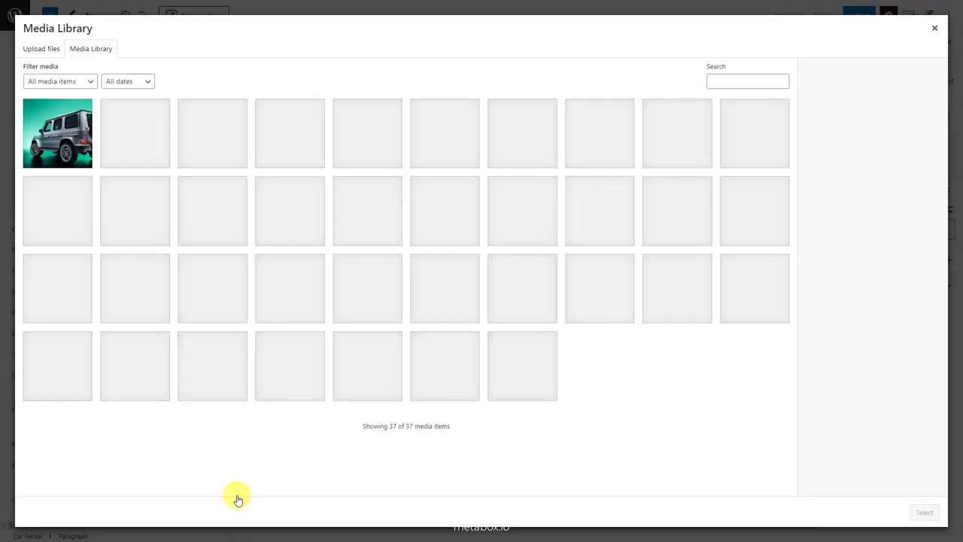
click(75, 139)
click(134, 133)
click(290, 348)
click(367, 365)
click(443, 366)
click(925, 511)
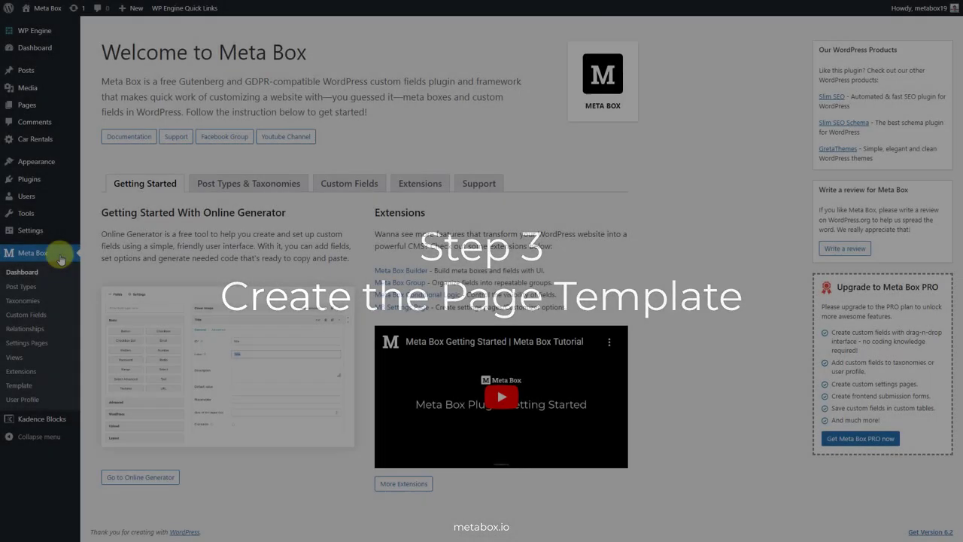
Create a new Kadence Template element titled 'Car Rental'
mouse_move(65, 161)
click(106, 234)
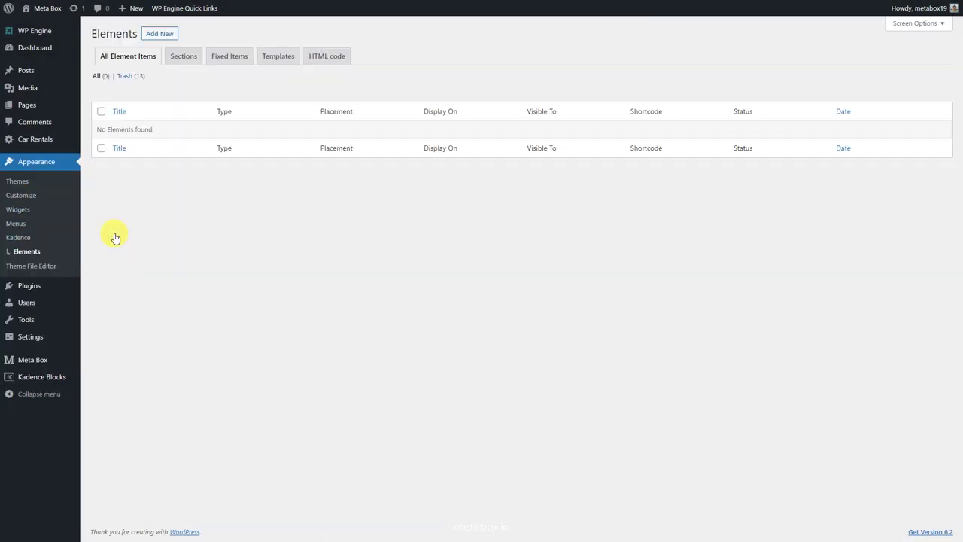
click(176, 37)
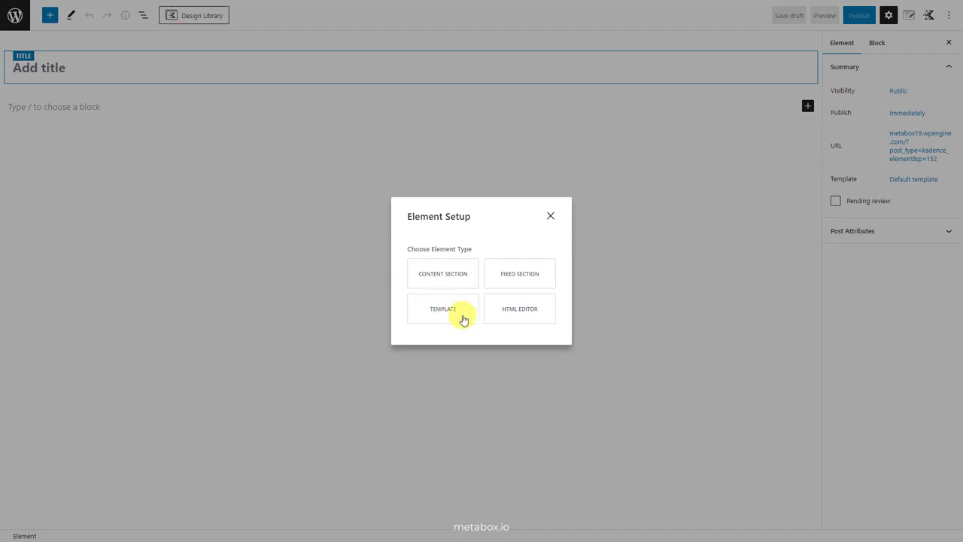
click(463, 316)
text(Car Rental)
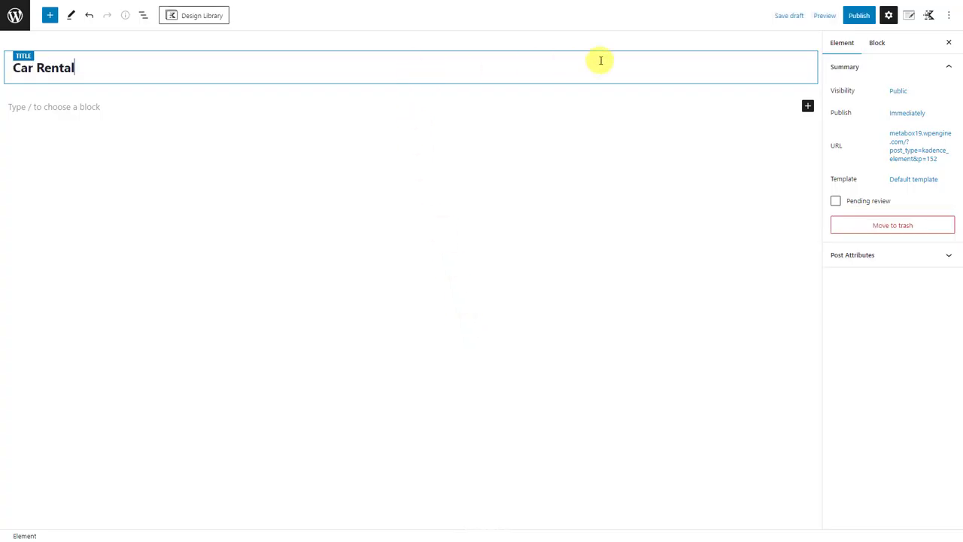
Set the template's preview to the Car Rentals post 'Mercedes-AMG G 63'
click(909, 16)
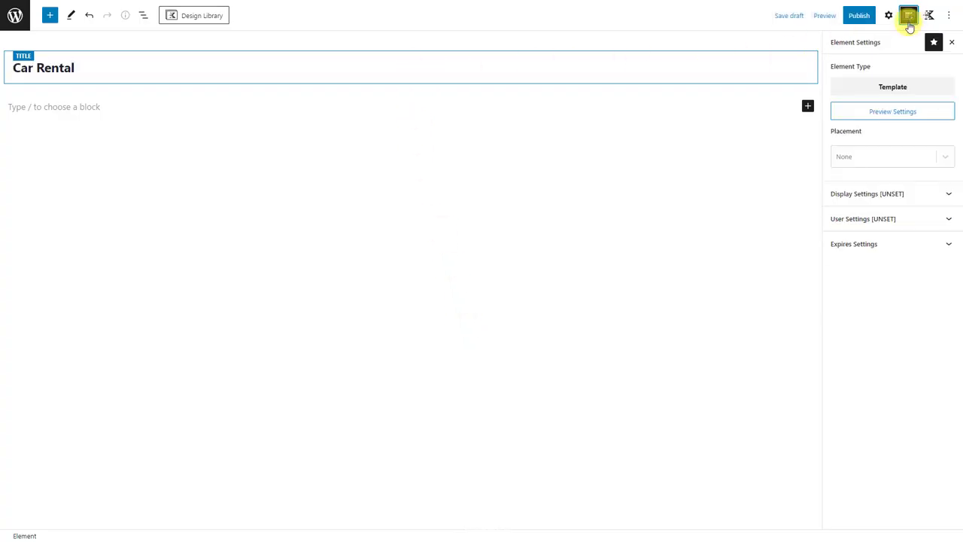
click(886, 111)
click(606, 311)
click(593, 339)
click(406, 333)
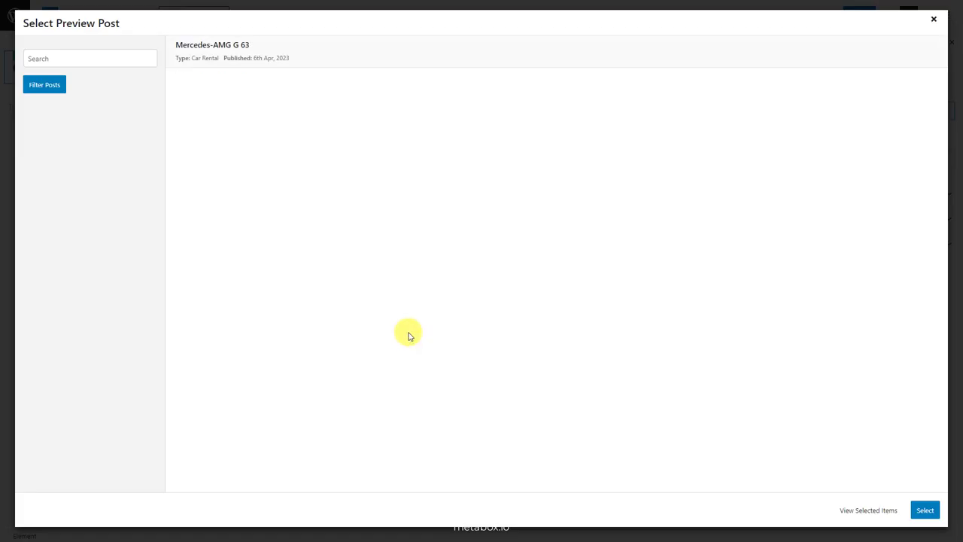
click(480, 54)
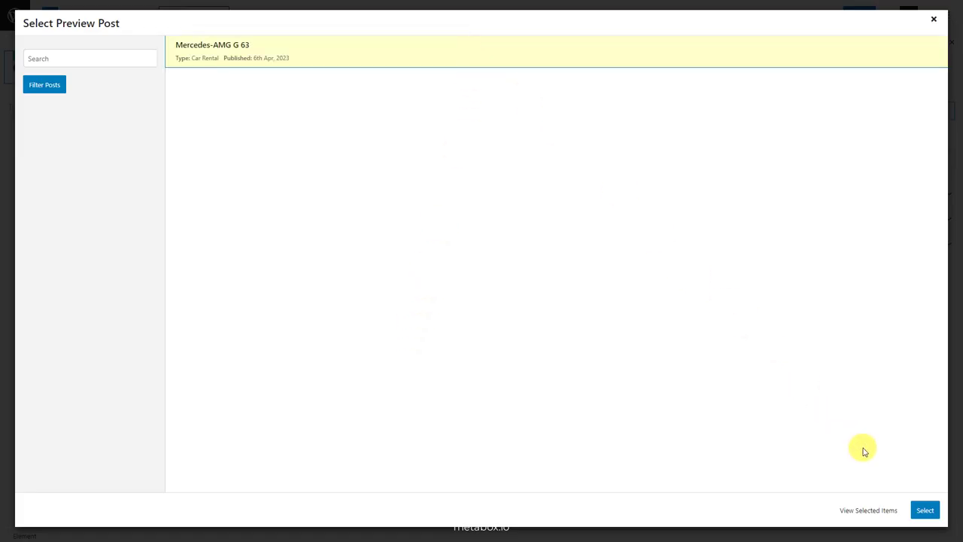
click(925, 510)
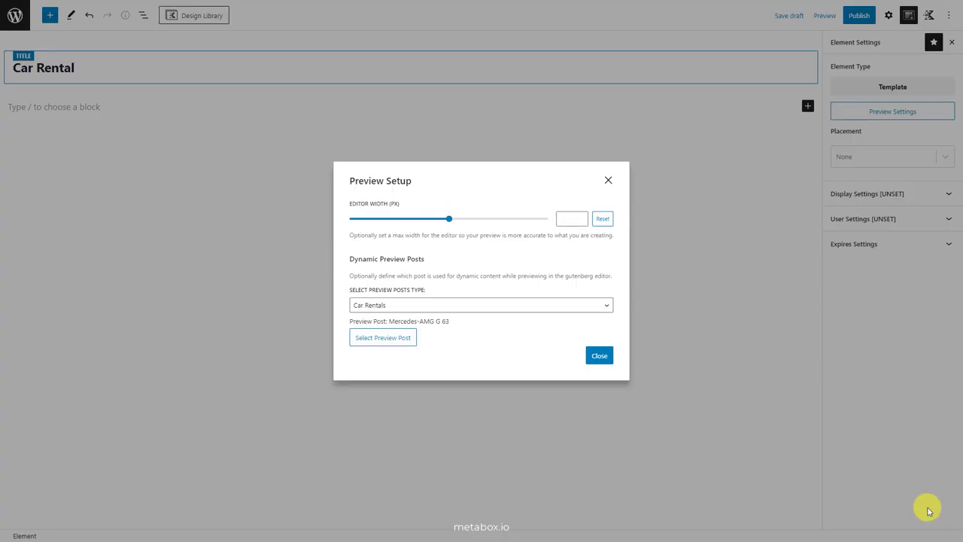
Set placement to Replace Single Post Content and Show On to Single Car Rentals
click(607, 355)
click(913, 160)
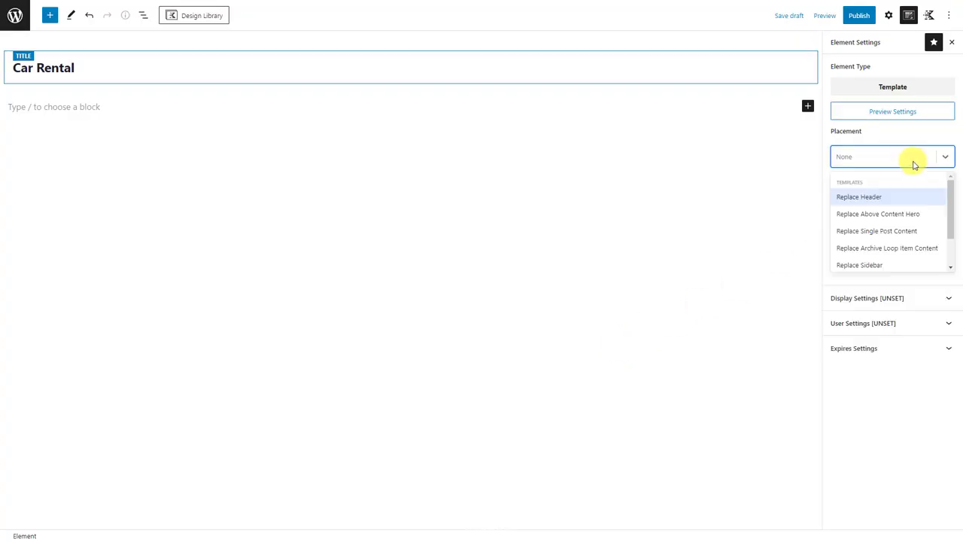
click(914, 232)
click(914, 225)
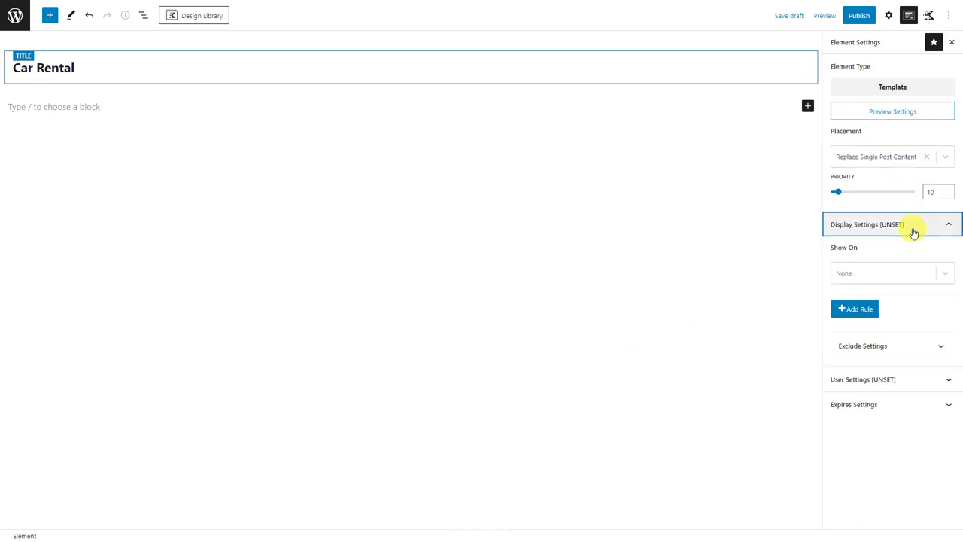
click(913, 270)
scroll(911, 286, down, 5)
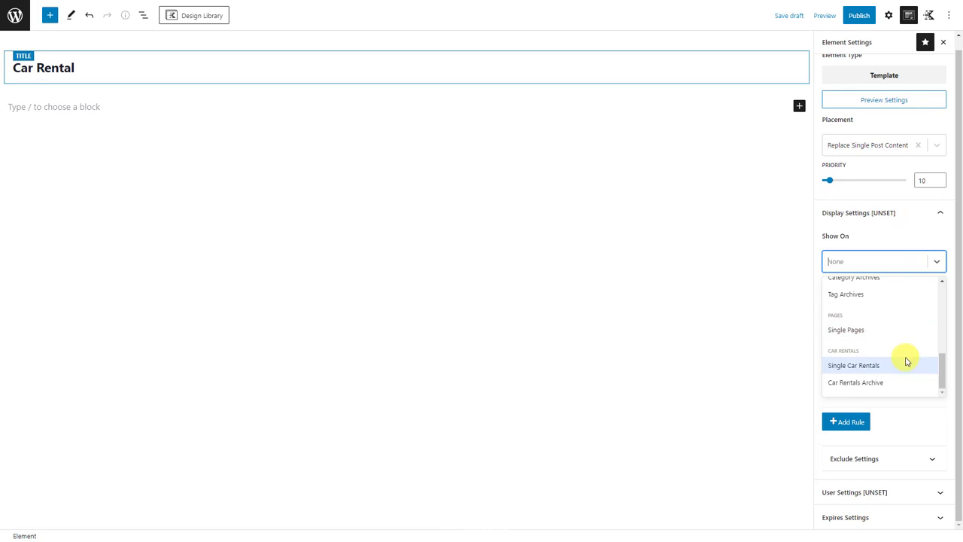
click(906, 362)
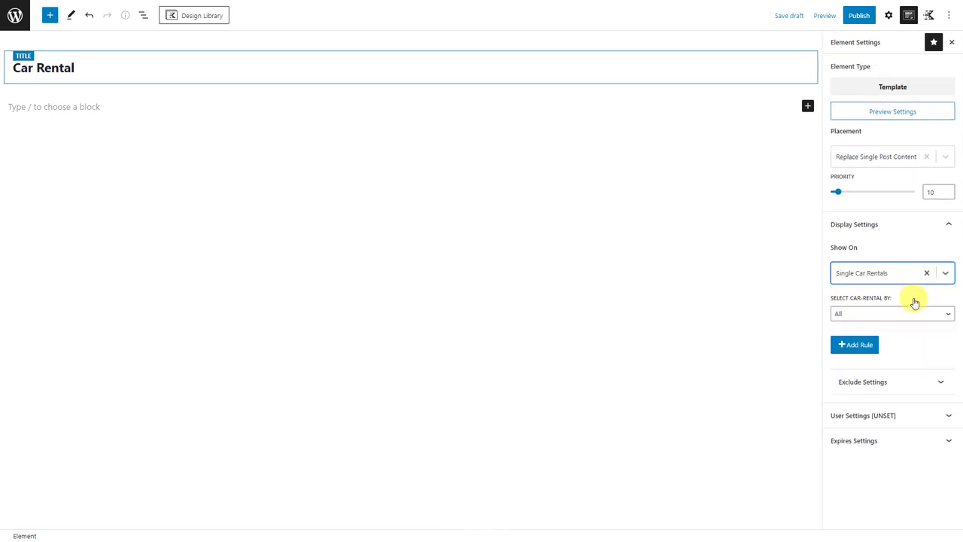
click(890, 15)
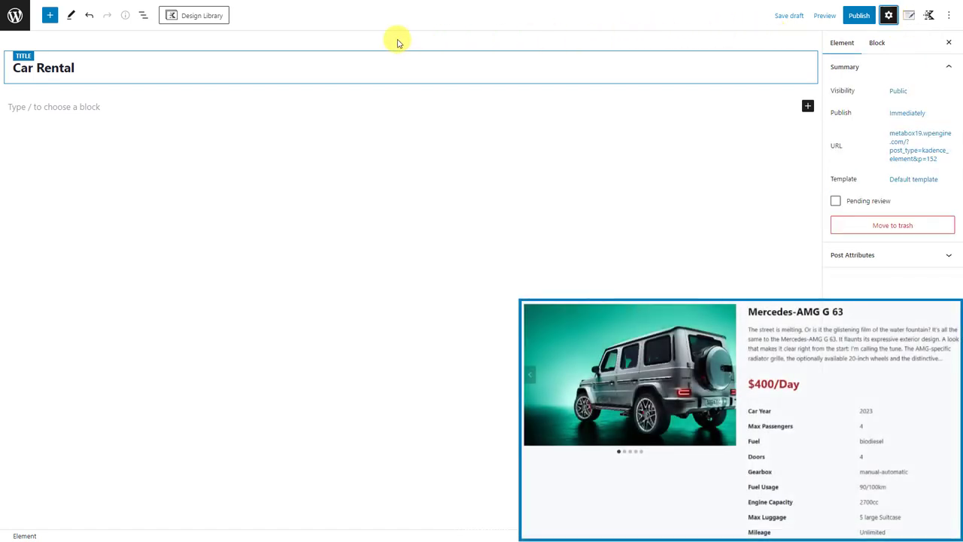
Add a Columns block with a 50/50 two-column layout
click(50, 16)
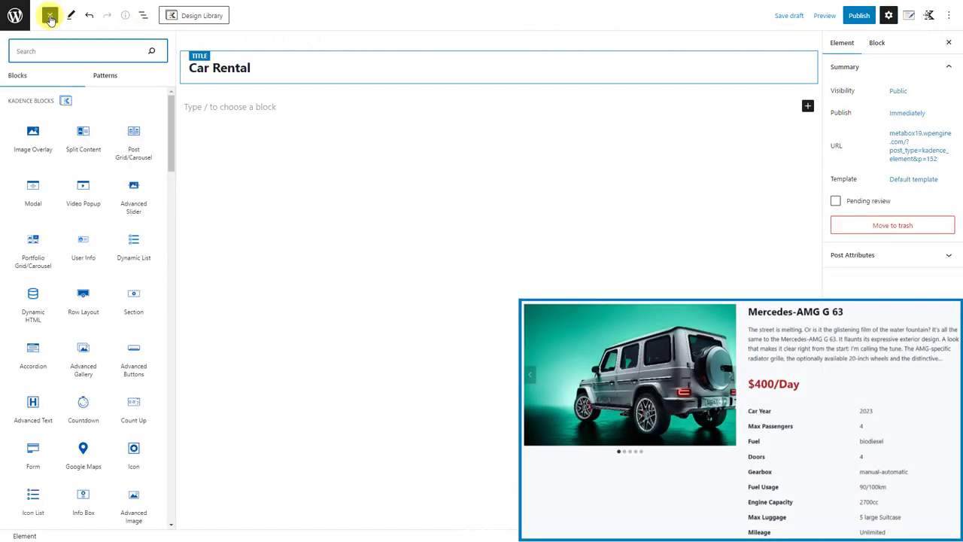
text(co)
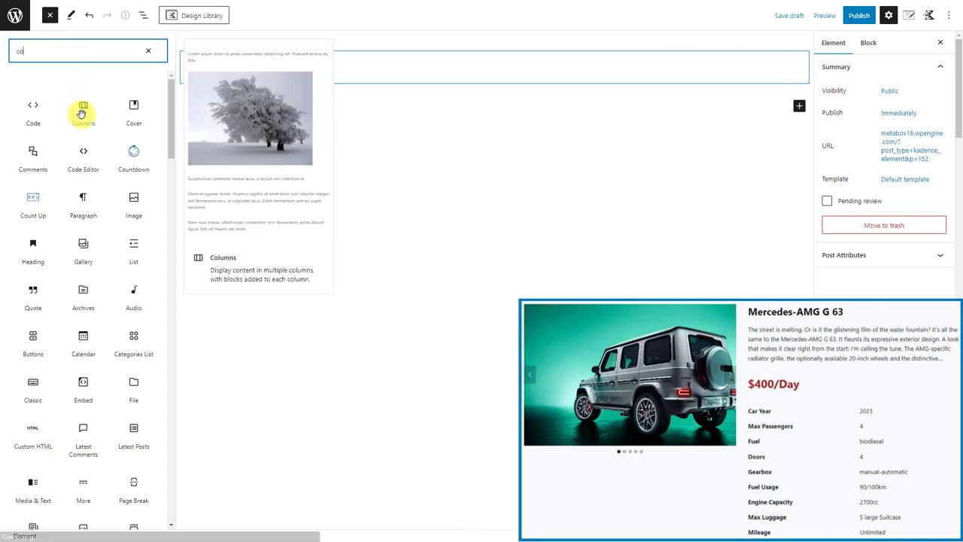
click(81, 113)
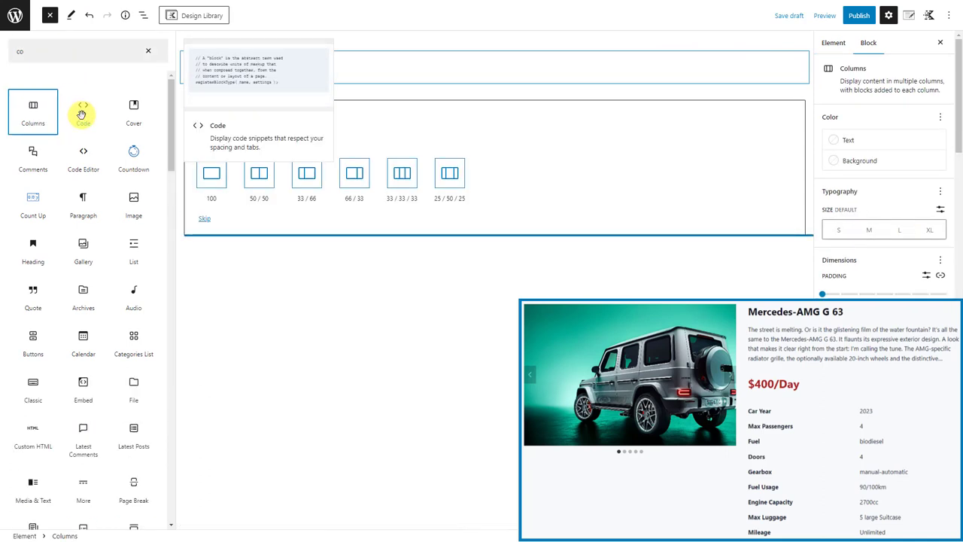
click(259, 174)
Insert an Advanced Gallery in the left column and enable Dynamic Gallery
click(209, 112)
text(gal)
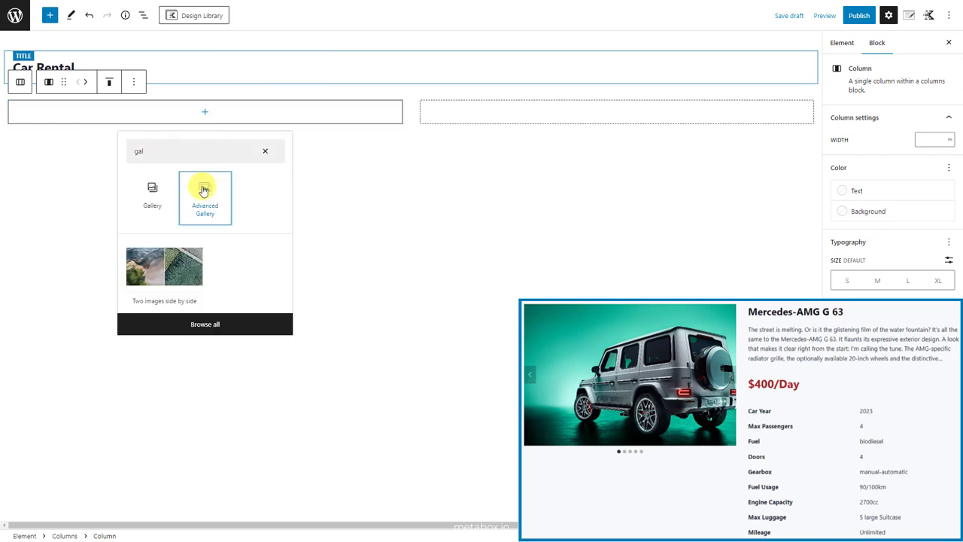
click(204, 190)
click(98, 172)
click(110, 198)
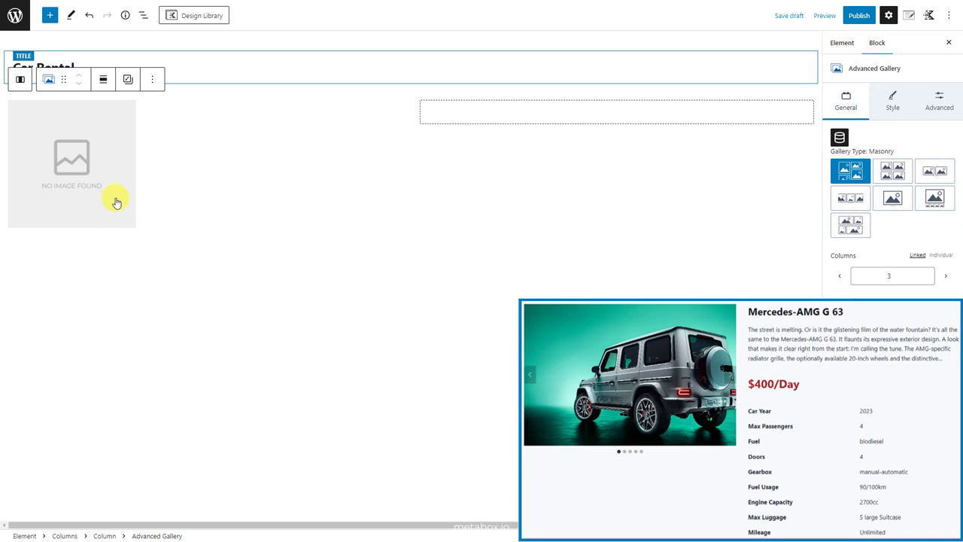
Make the gallery a slider sourced from the Post Custom Field 'Gallery'
click(890, 199)
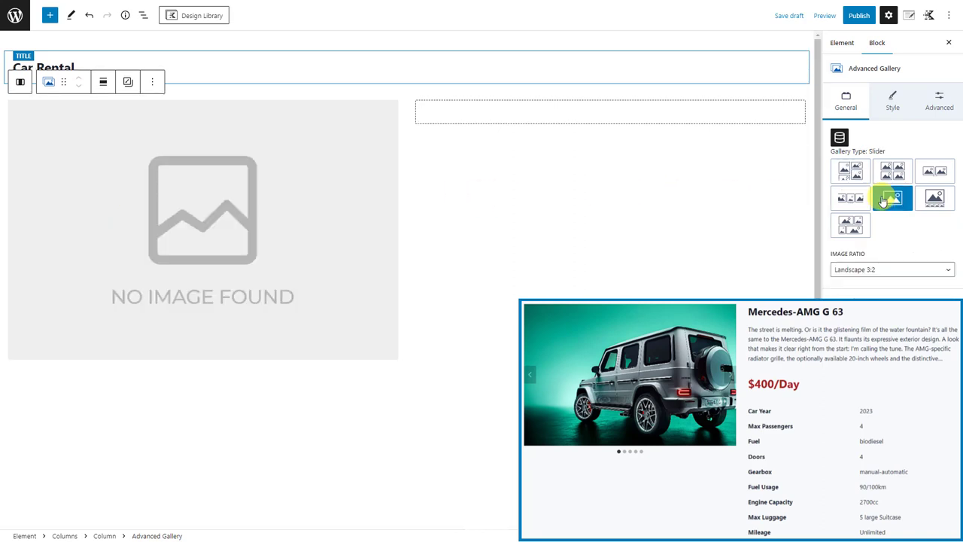
click(839, 136)
click(875, 193)
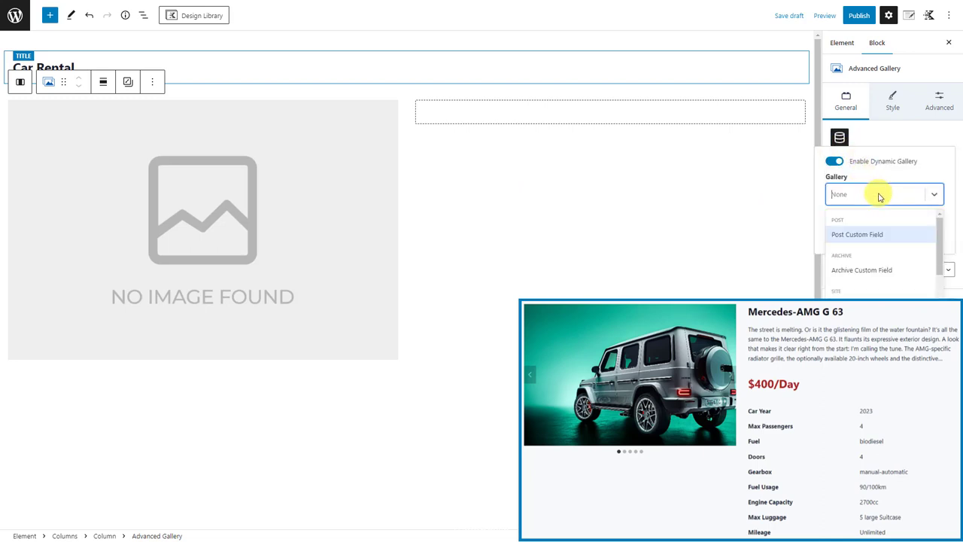
click(879, 234)
click(895, 280)
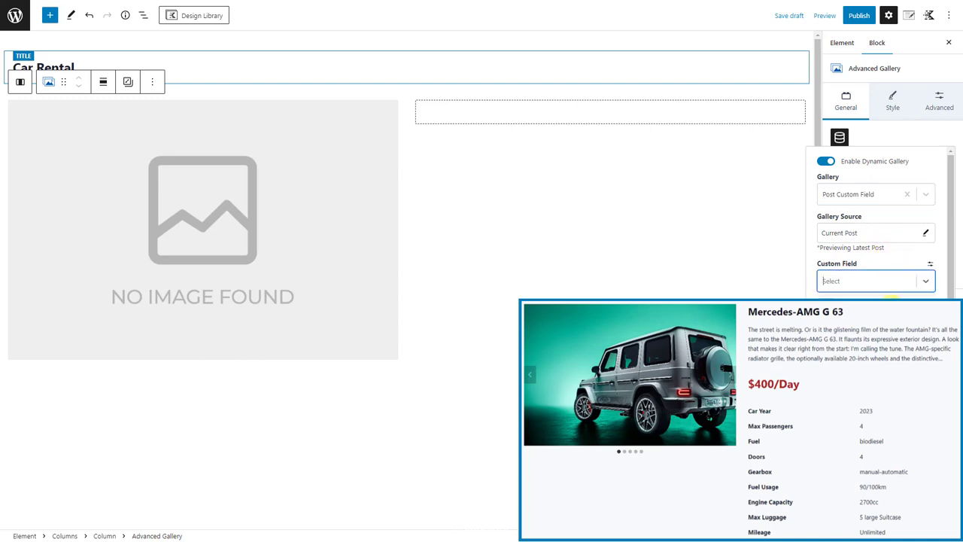
key(Return)
Set the gallery's Advanced image size to full
scroll(895, 298, down, 1)
click(895, 299)
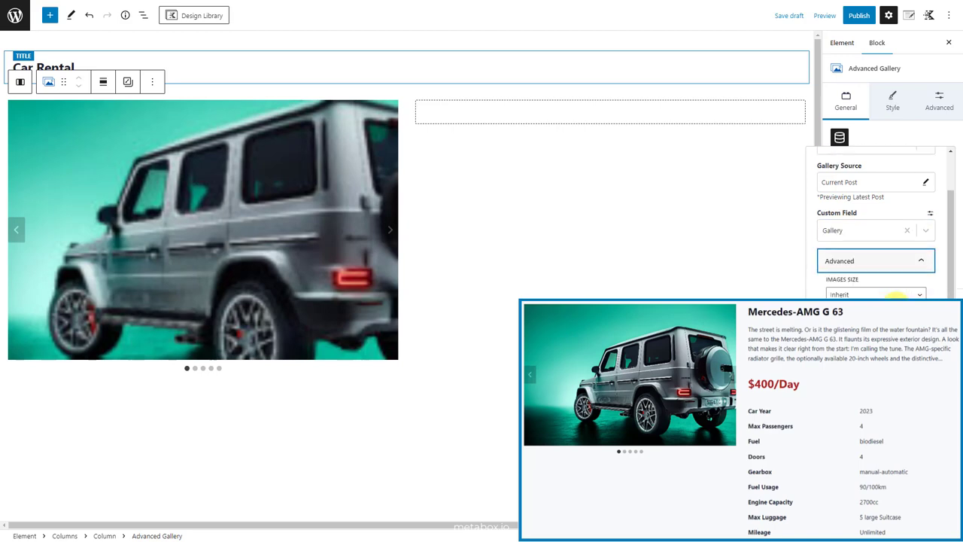
click(900, 294)
click(887, 297)
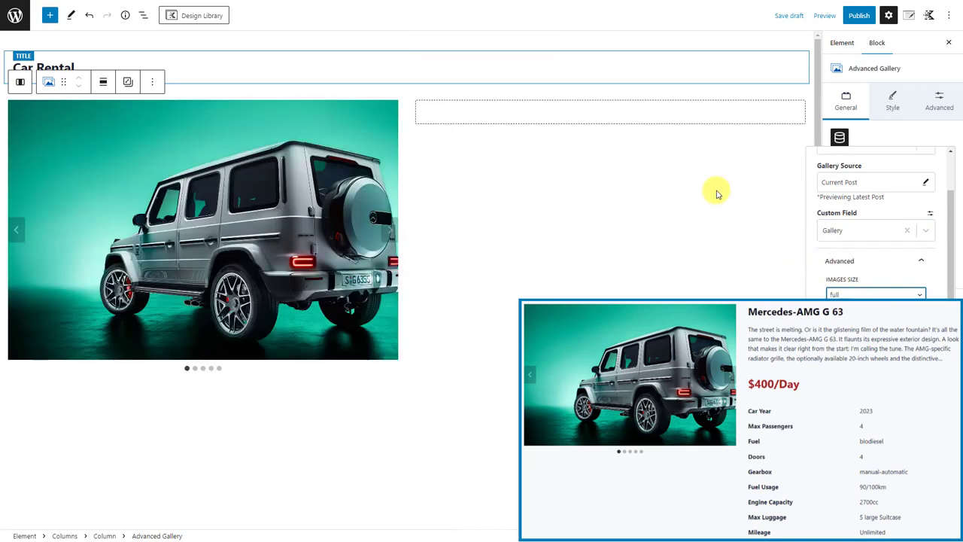
click(602, 113)
click(609, 114)
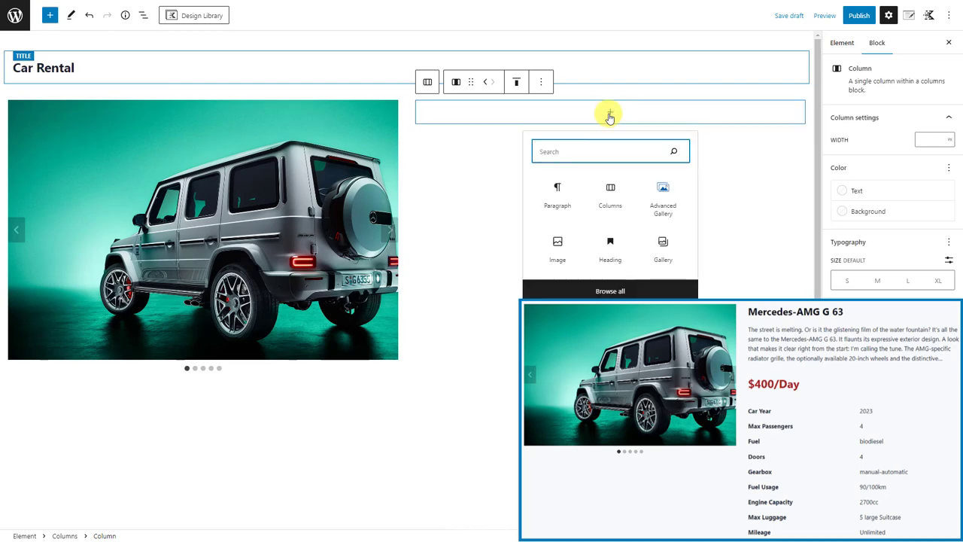
Add an Advanced Text heading in the right column bound to the Post Title
text(ad)
click(570, 254)
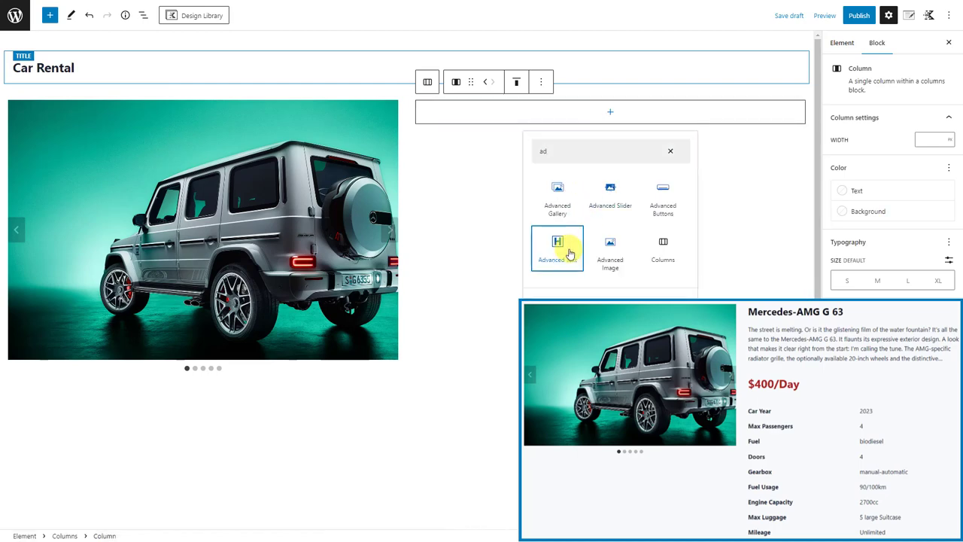
click(569, 254)
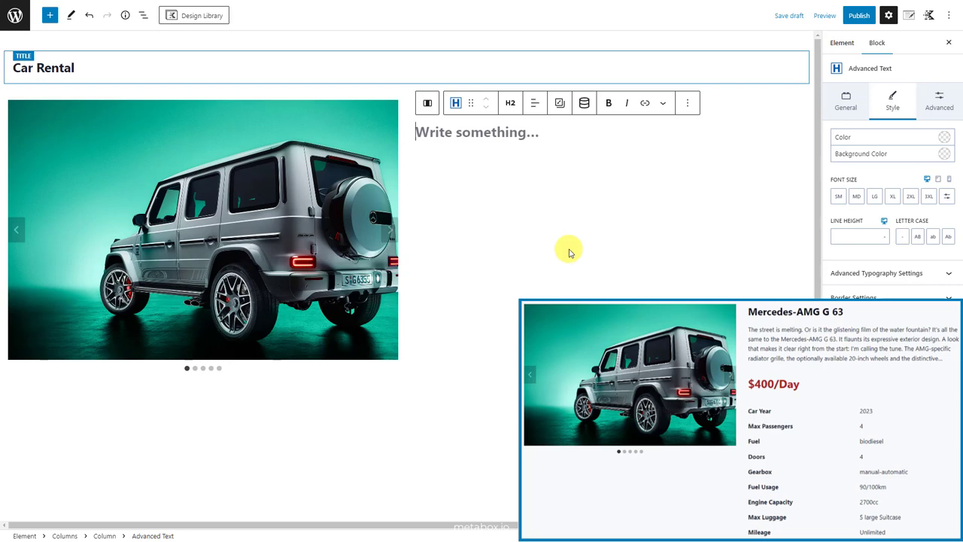
click(584, 105)
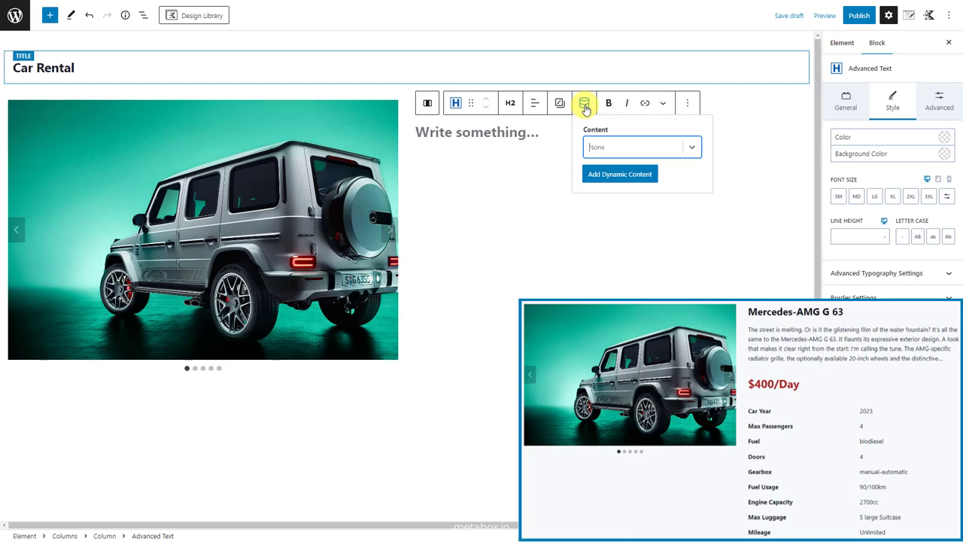
click(613, 148)
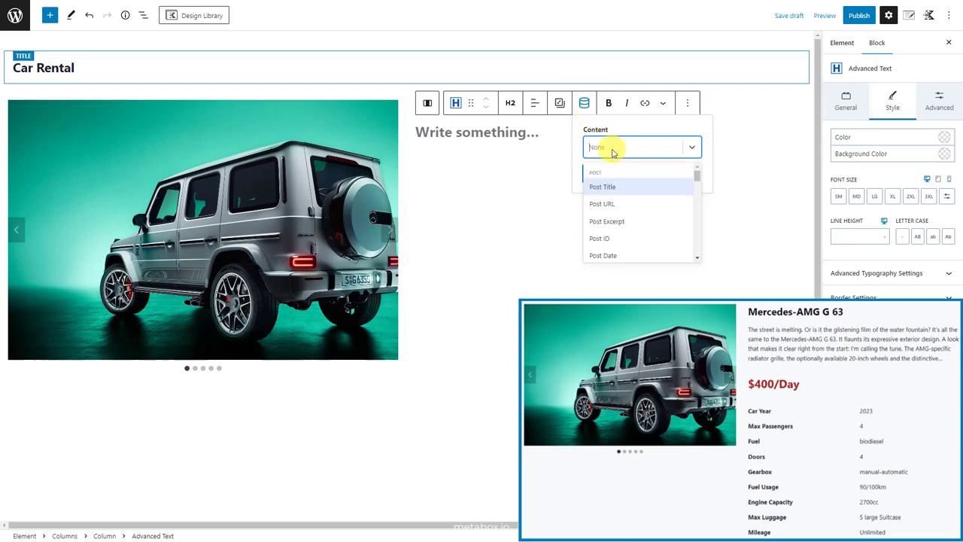
click(613, 188)
click(624, 212)
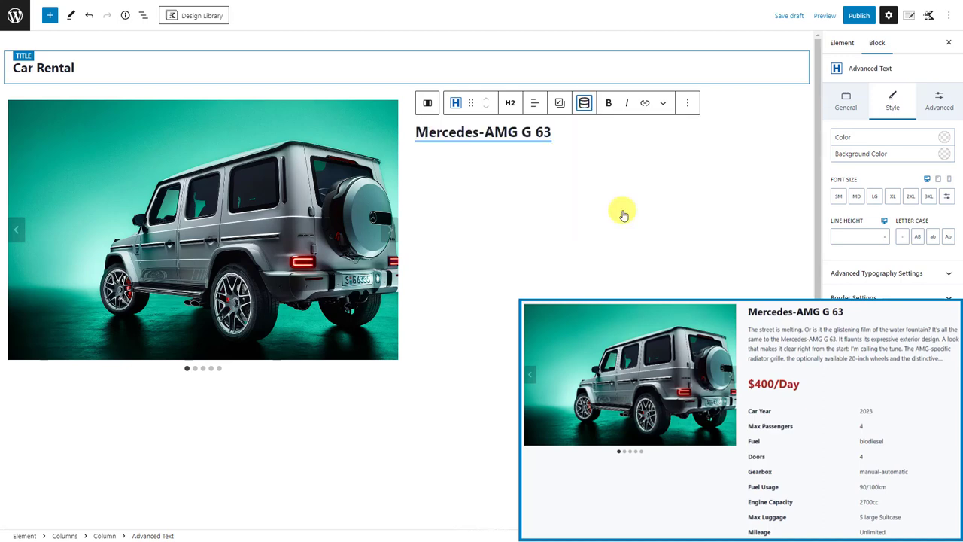
click(599, 137)
Add a paragraph Advanced Text block below it showing the Post Excerpt dynamically
key(Return)
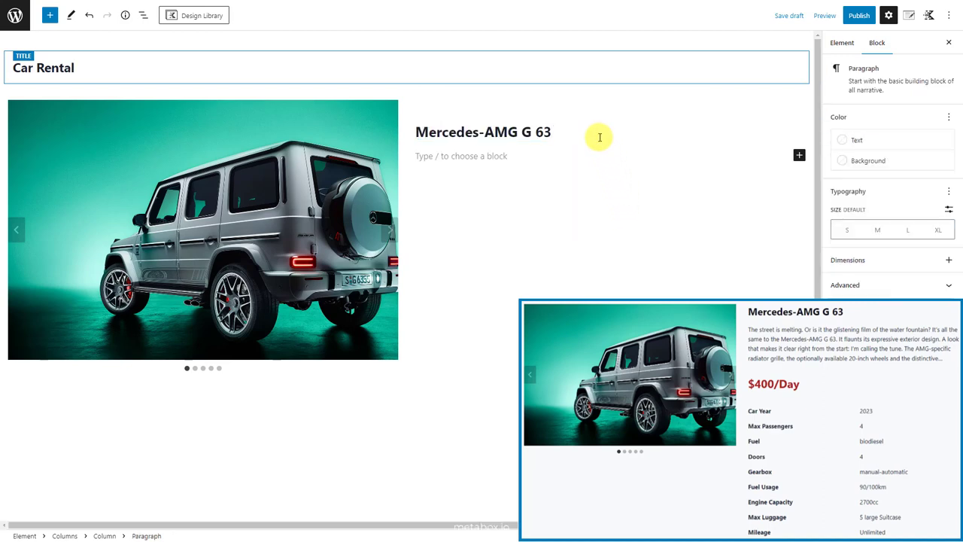
click(799, 155)
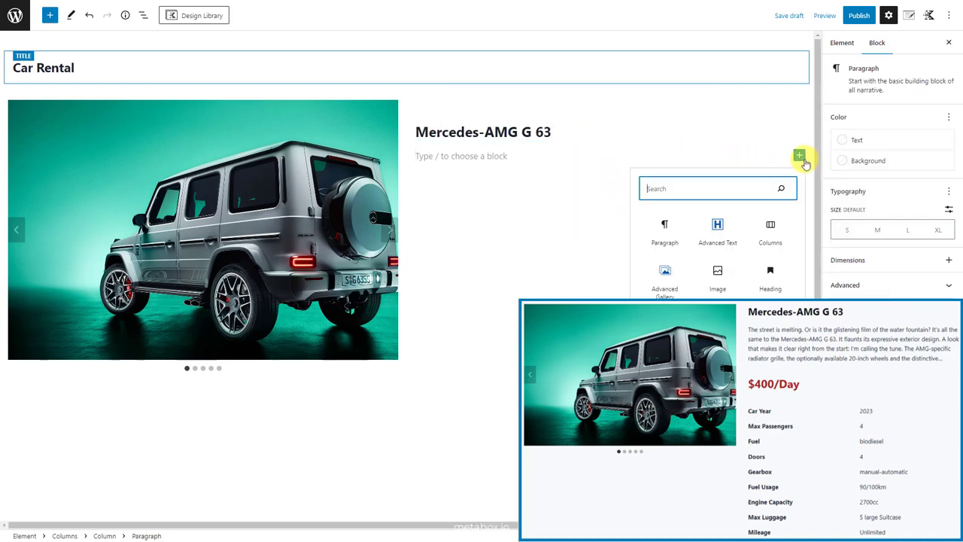
click(718, 226)
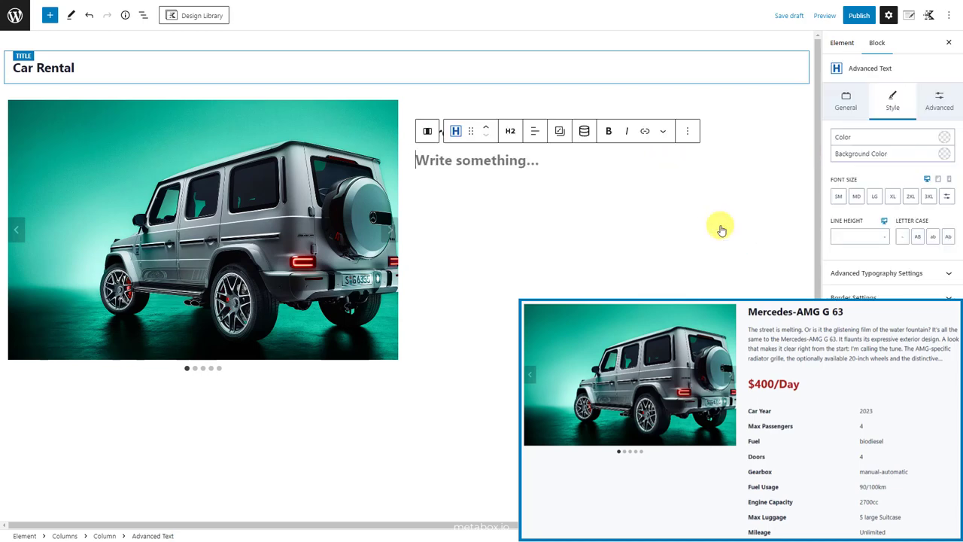
click(510, 132)
click(523, 288)
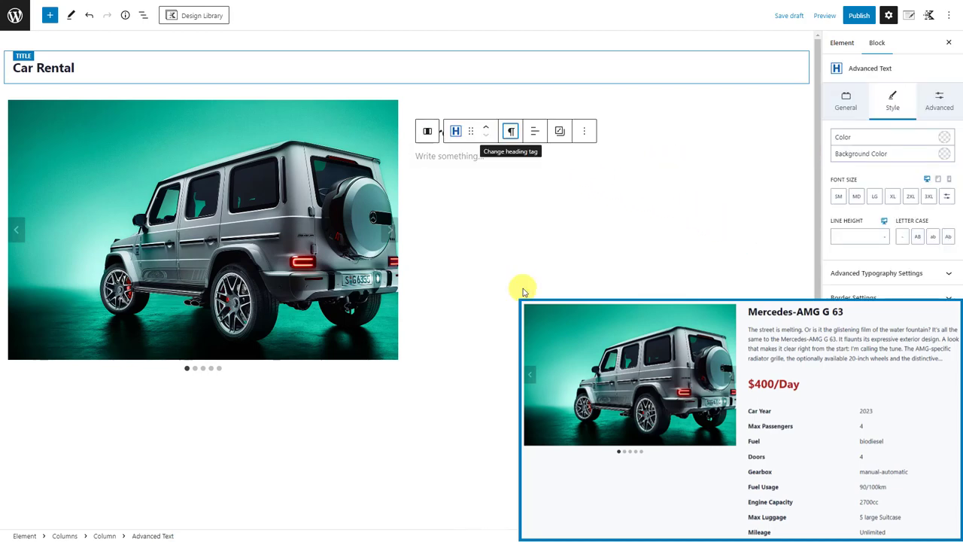
click(584, 132)
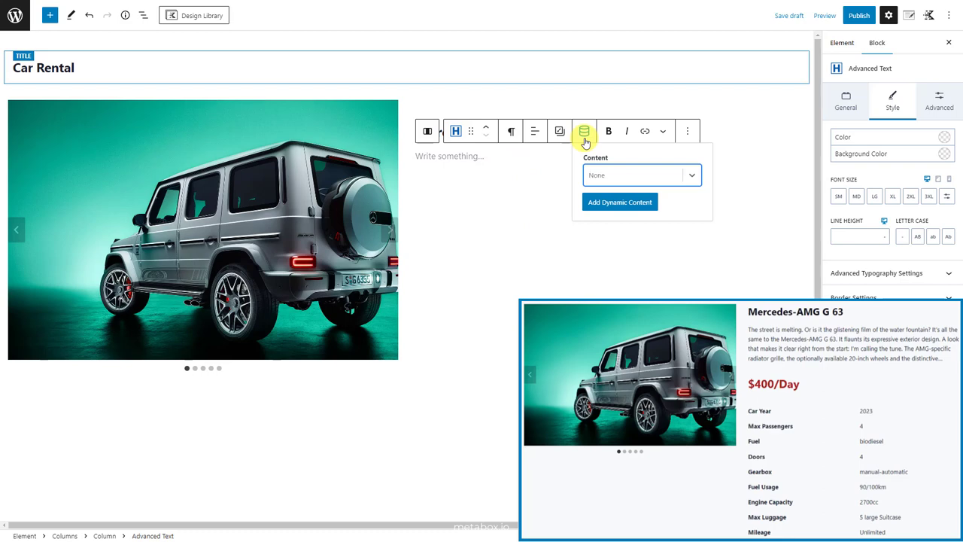
click(623, 175)
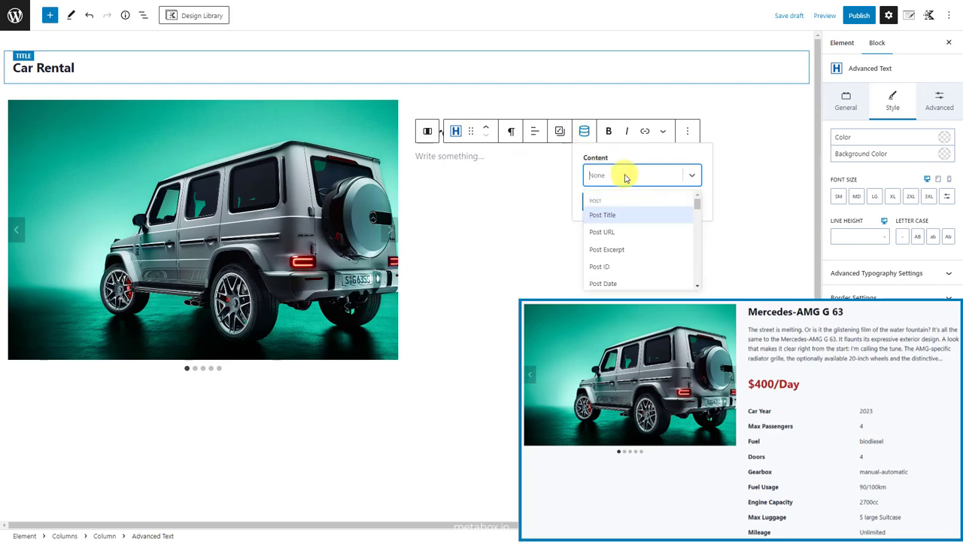
click(626, 250)
click(624, 240)
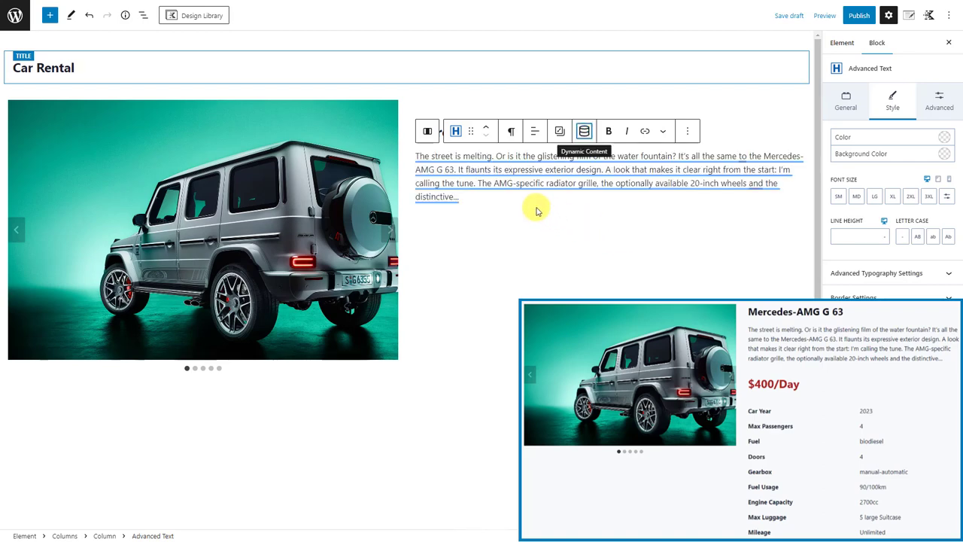
Add a '$/Day' line with the Rental Price custom field inserted, showing $400/Day
key(Return)
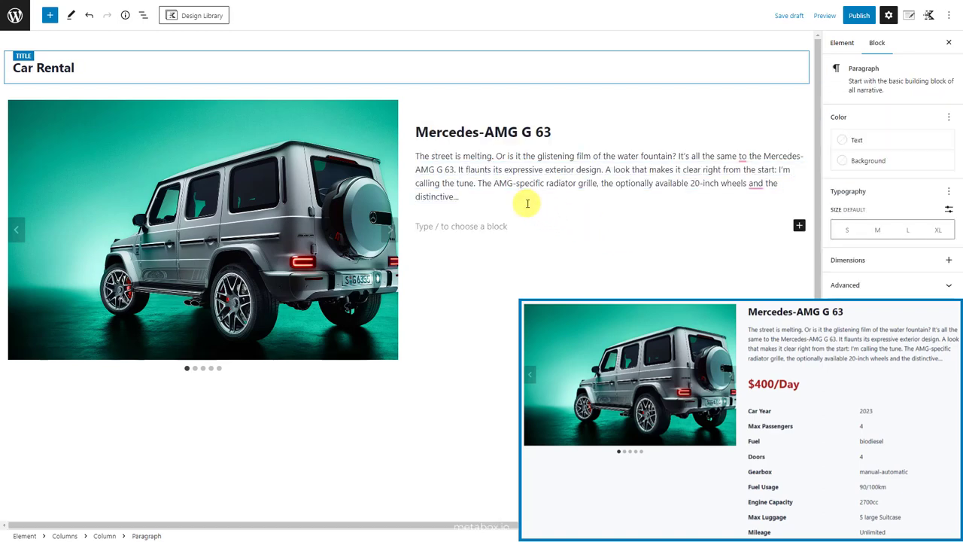
text($/Day)
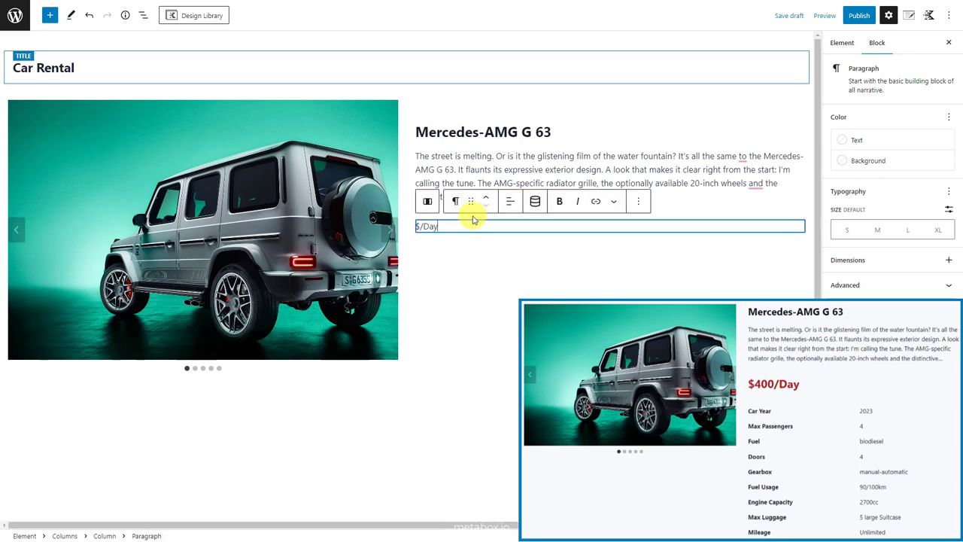
click(534, 202)
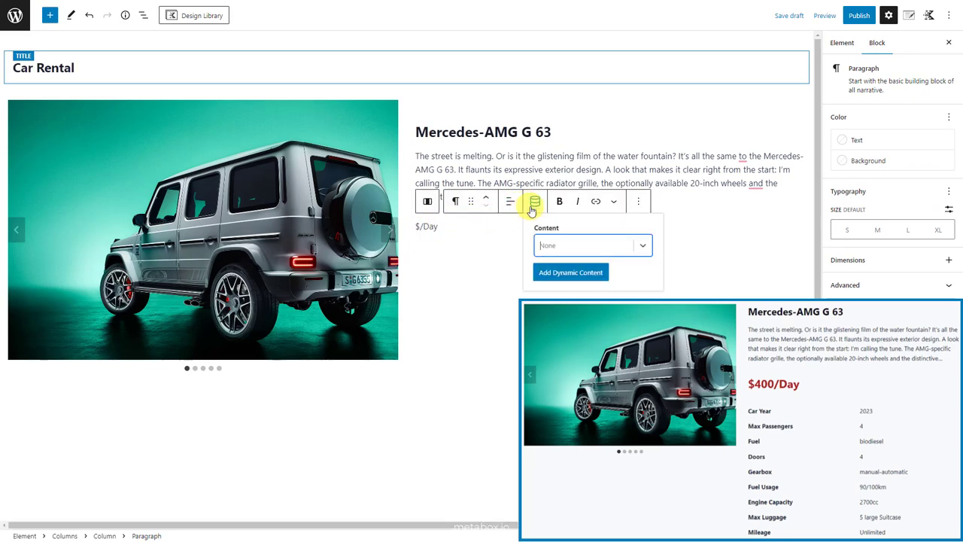
click(594, 249)
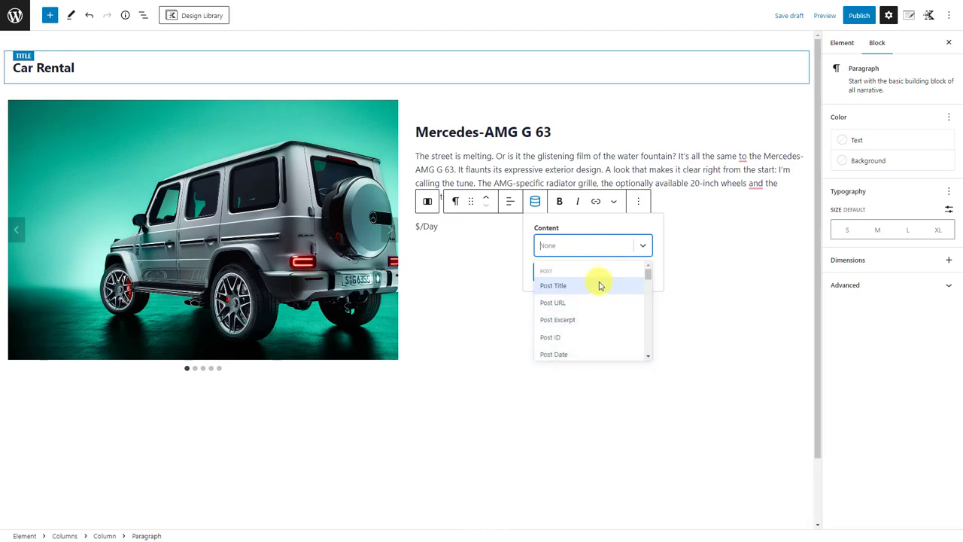
scroll(600, 283, down, 1)
scroll(600, 286, down, 2)
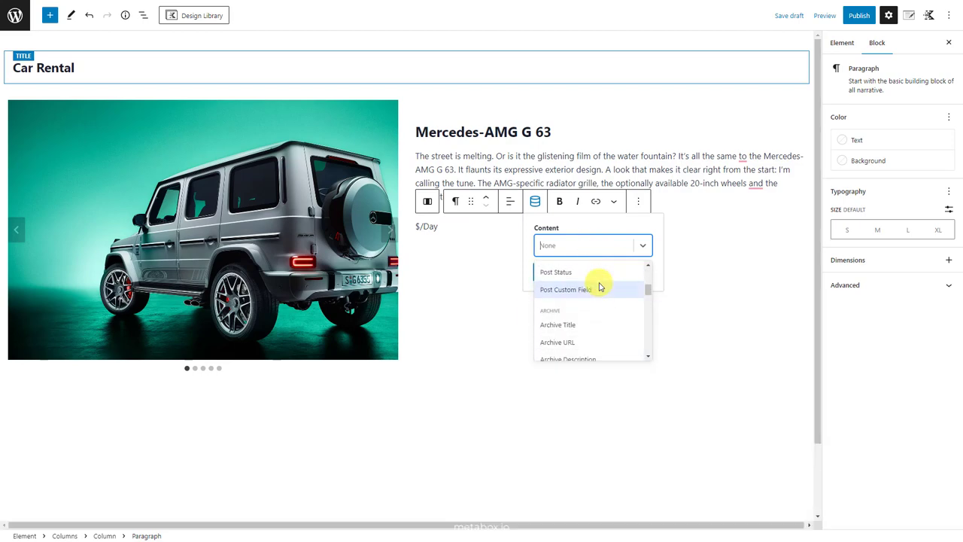
click(599, 288)
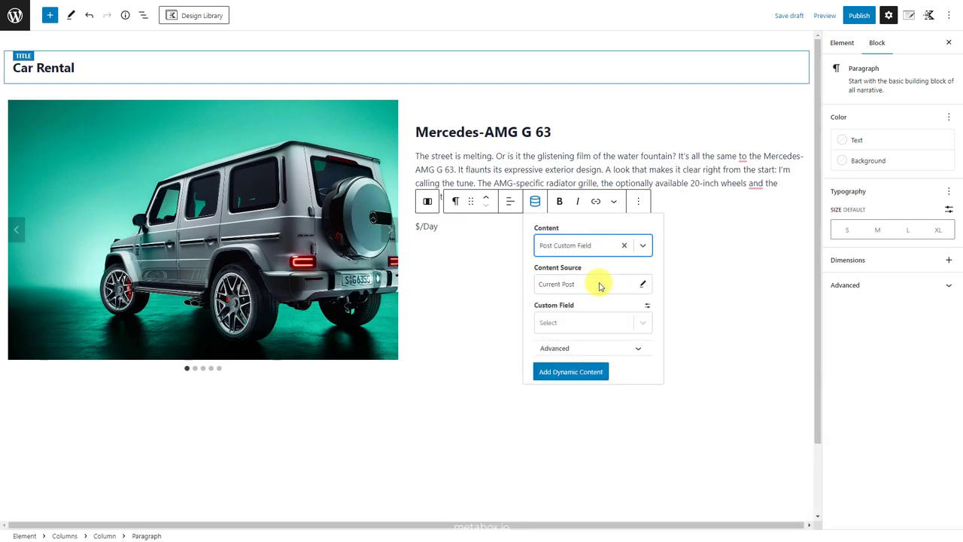
click(611, 322)
click(621, 363)
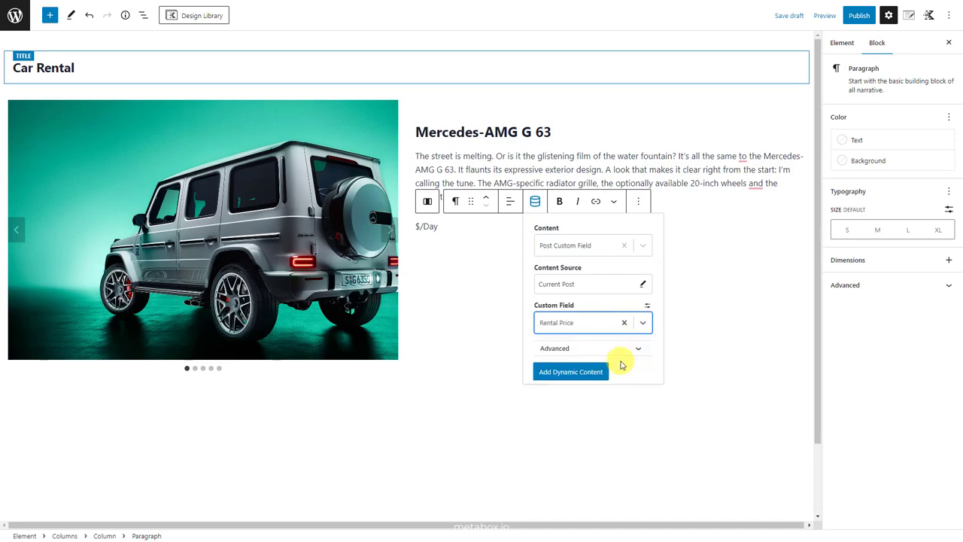
click(593, 368)
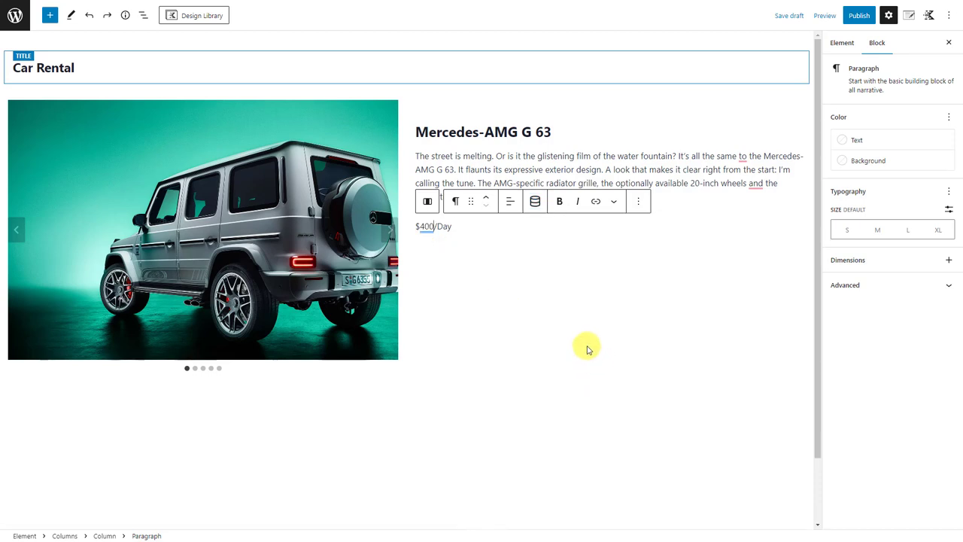
Color the $400/Day price text red and make it size L
triple_click(555, 230)
click(844, 141)
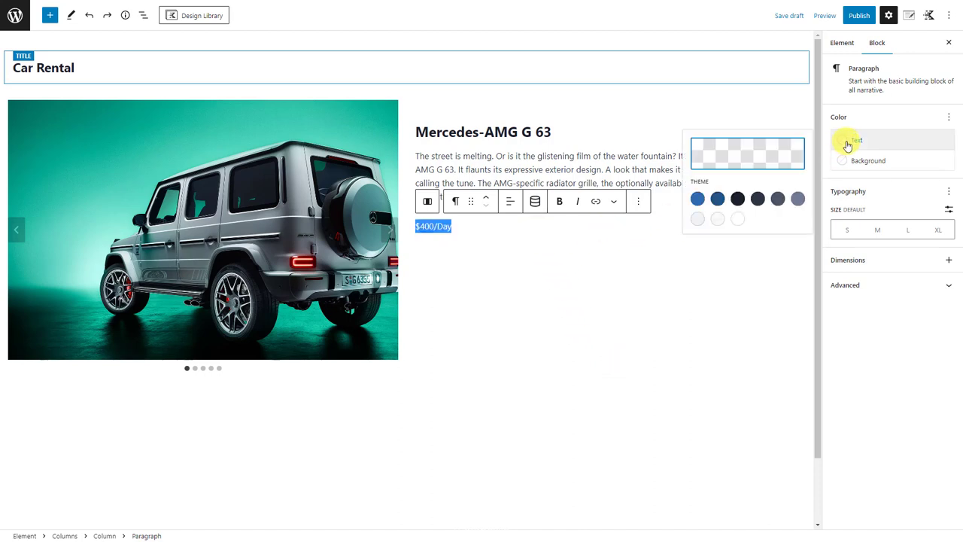
click(697, 199)
click(697, 198)
drag(629, 258, 663, 258)
click(908, 230)
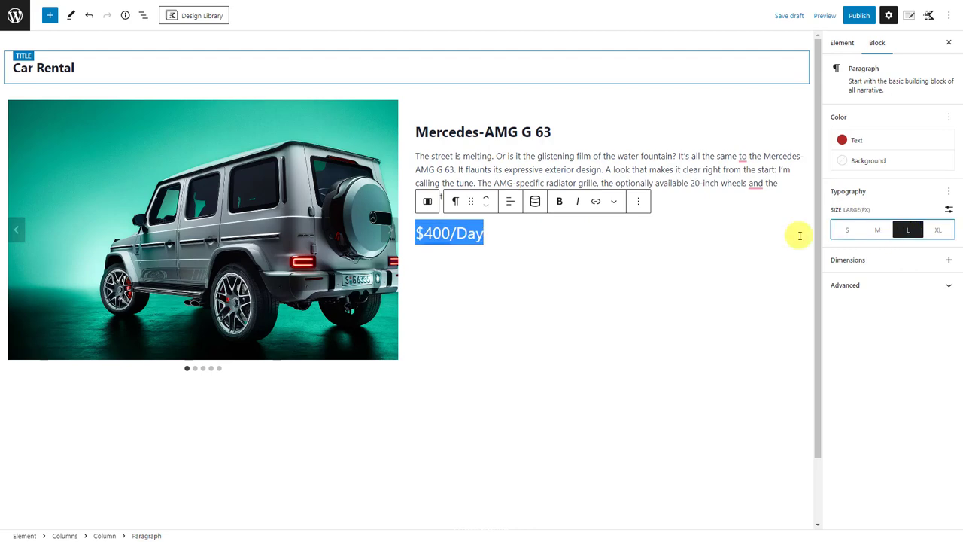
click(547, 233)
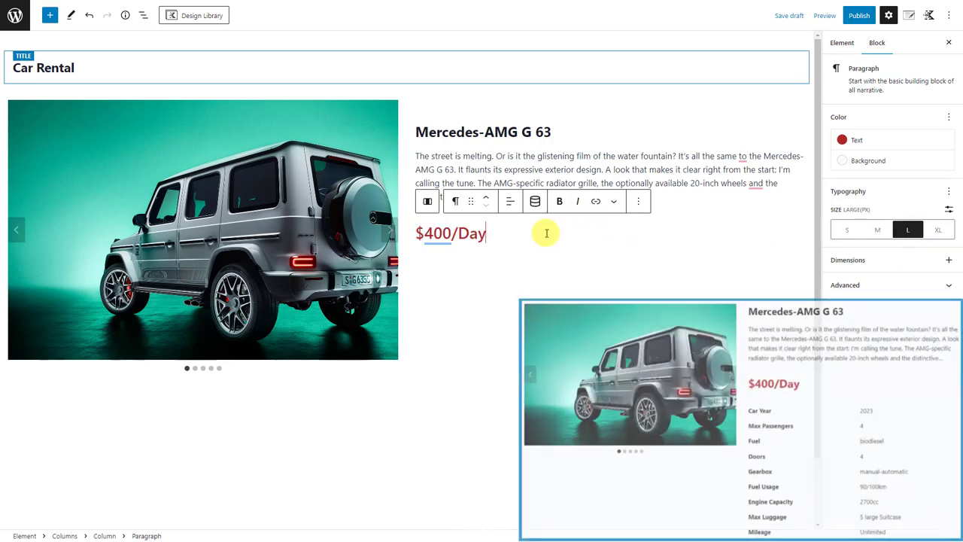
Add a two-column Row Layout with a bold 'Car Year' DIV label in the left column
click(48, 16)
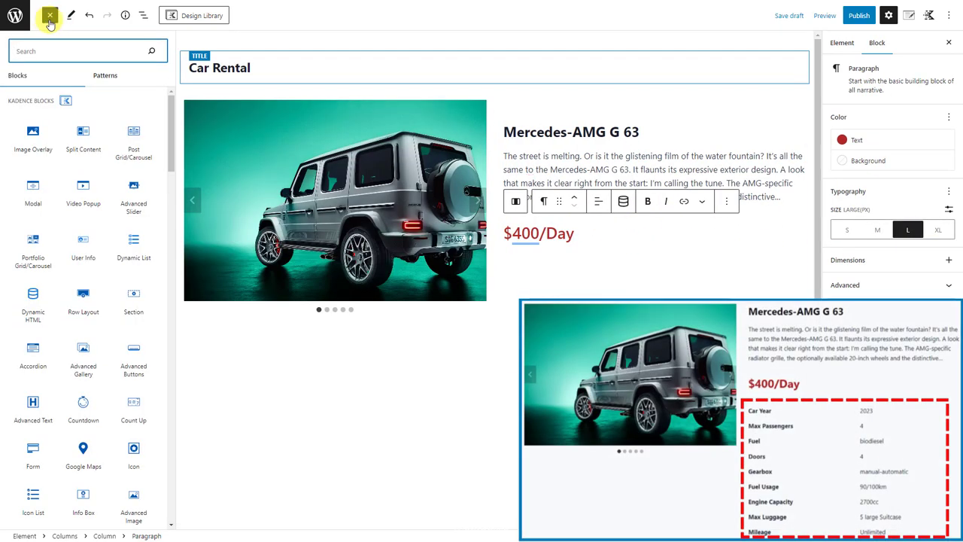
click(85, 295)
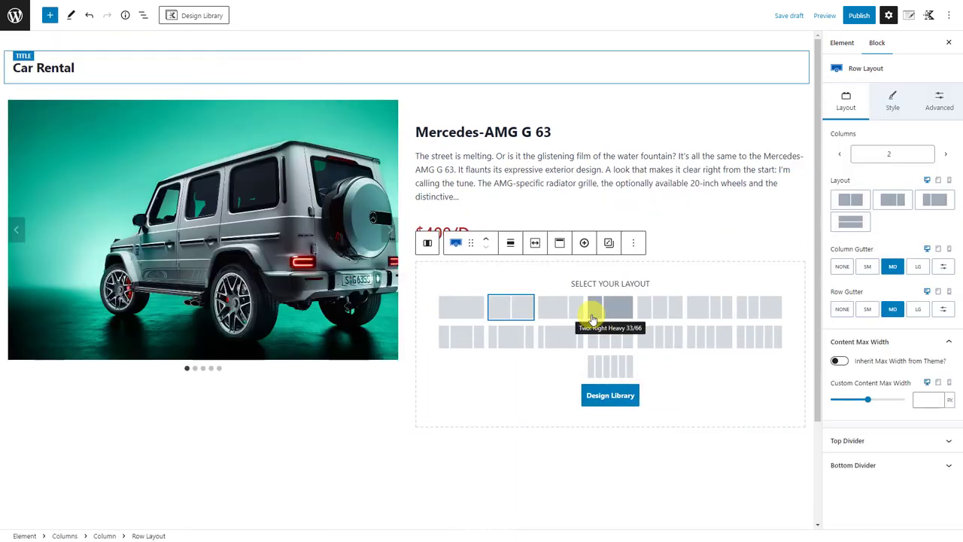
click(518, 307)
click(509, 295)
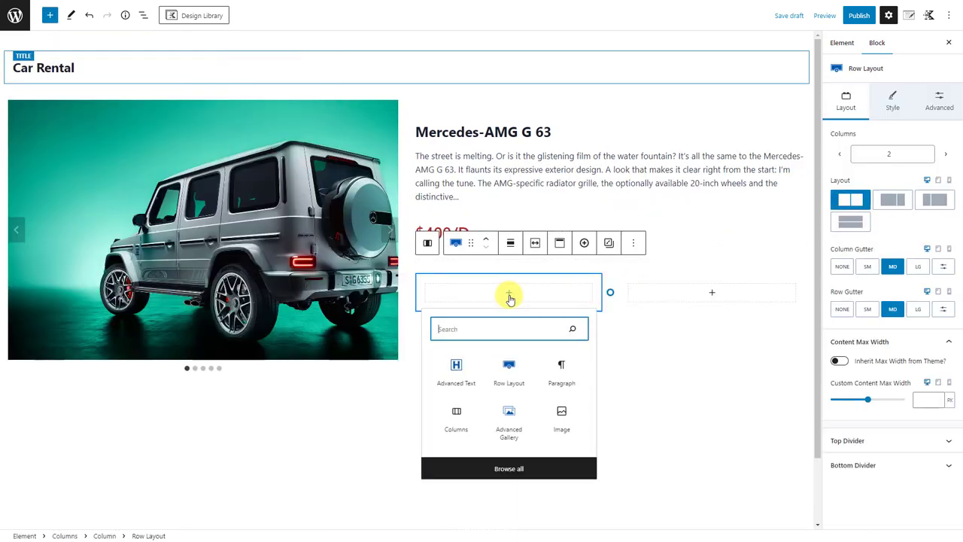
click(456, 368)
click(510, 258)
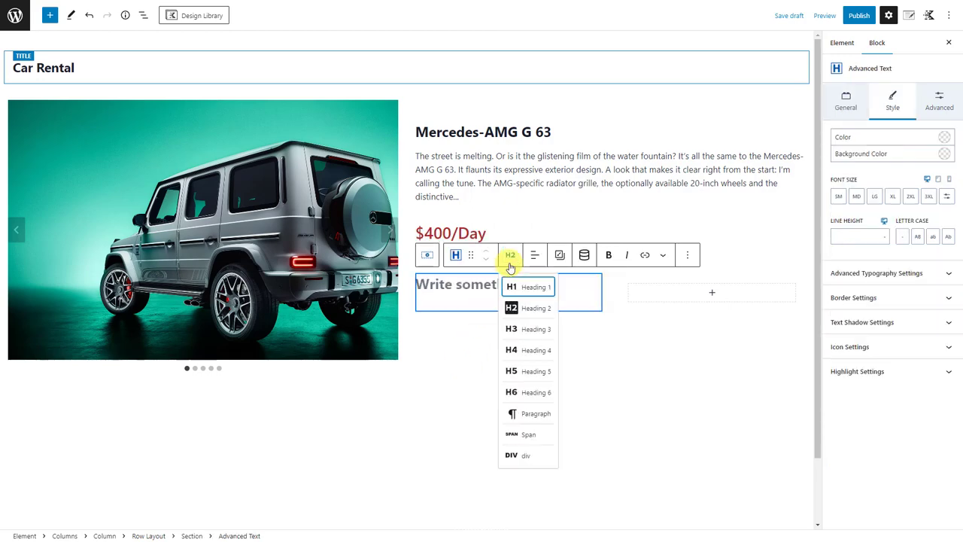
click(511, 454)
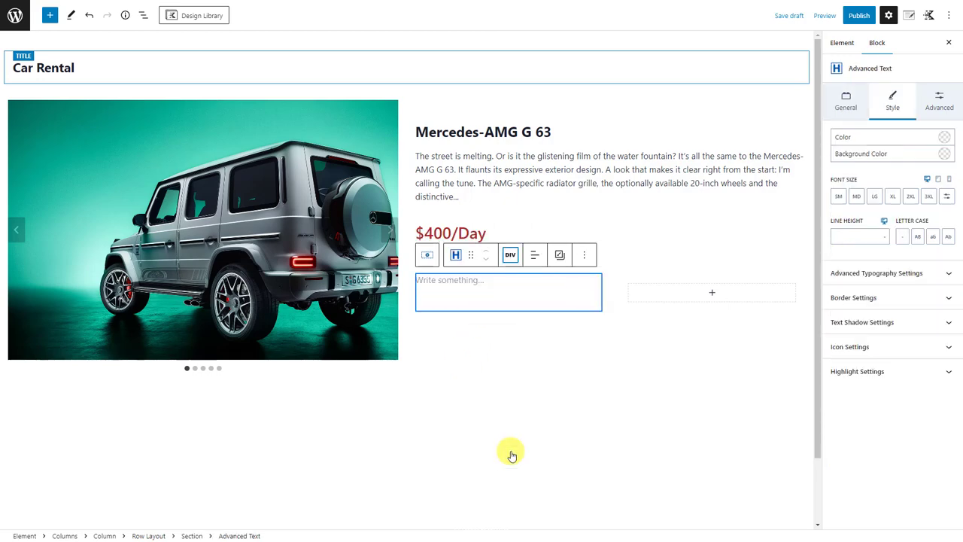
text(Car Year)
triple_click(449, 280)
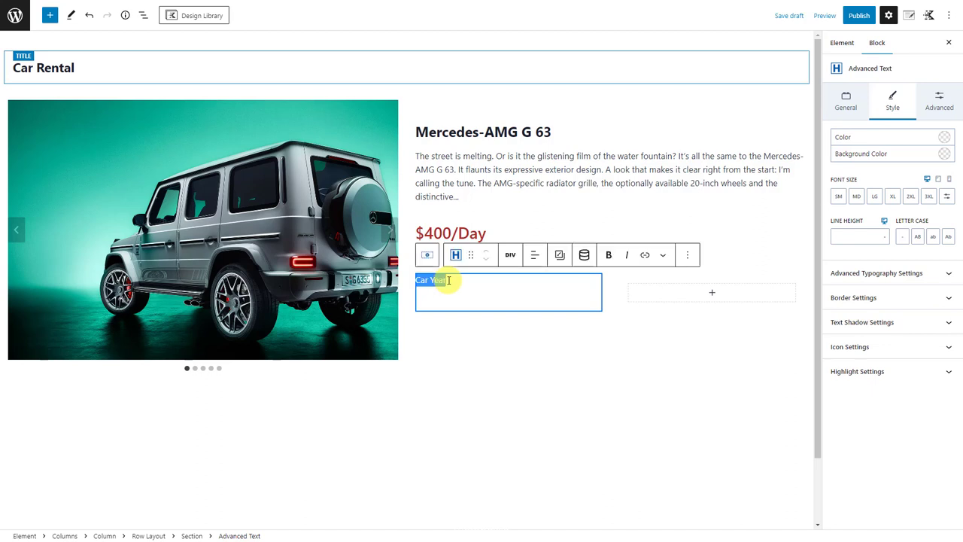
click(607, 257)
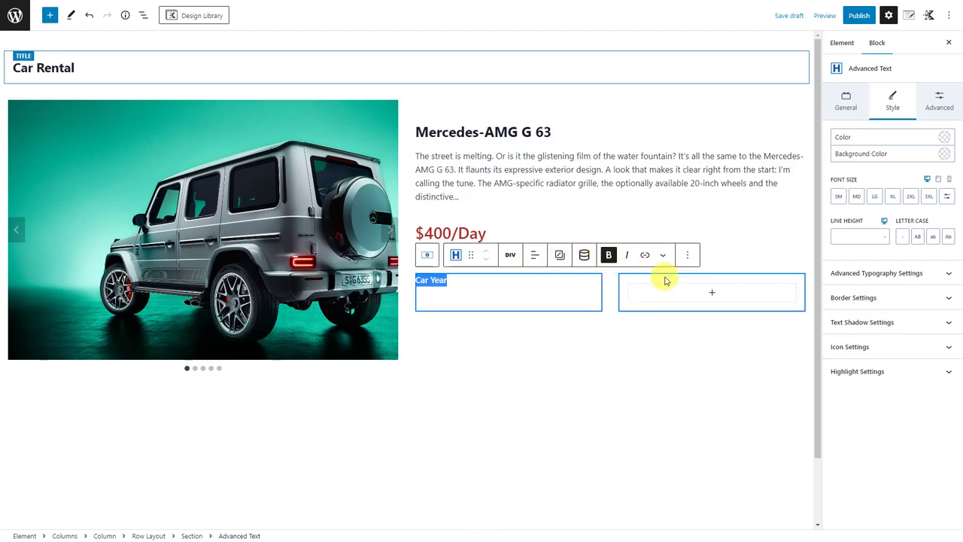
Add a DIV text block in the right column bound to the Car Year custom field, showing 2023
click(712, 292)
click(661, 369)
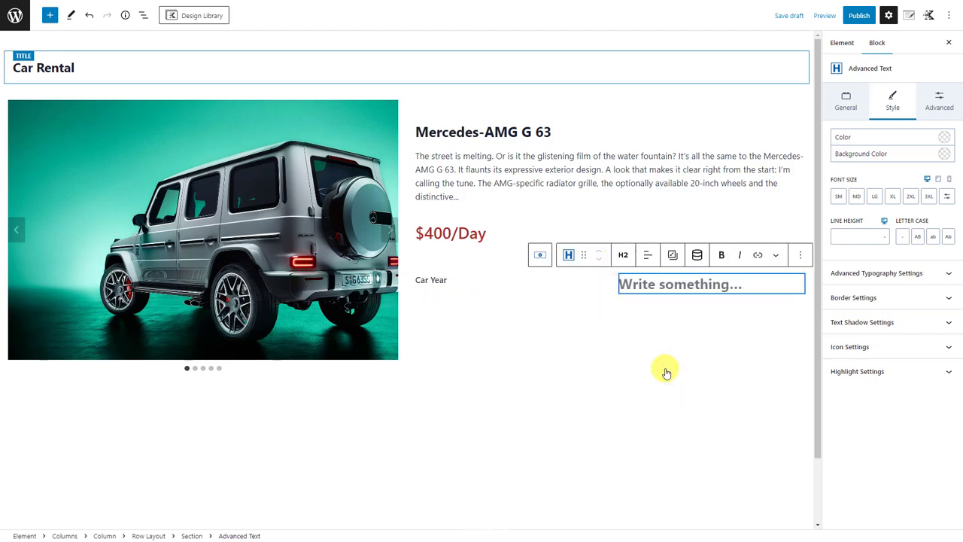
click(623, 255)
click(623, 456)
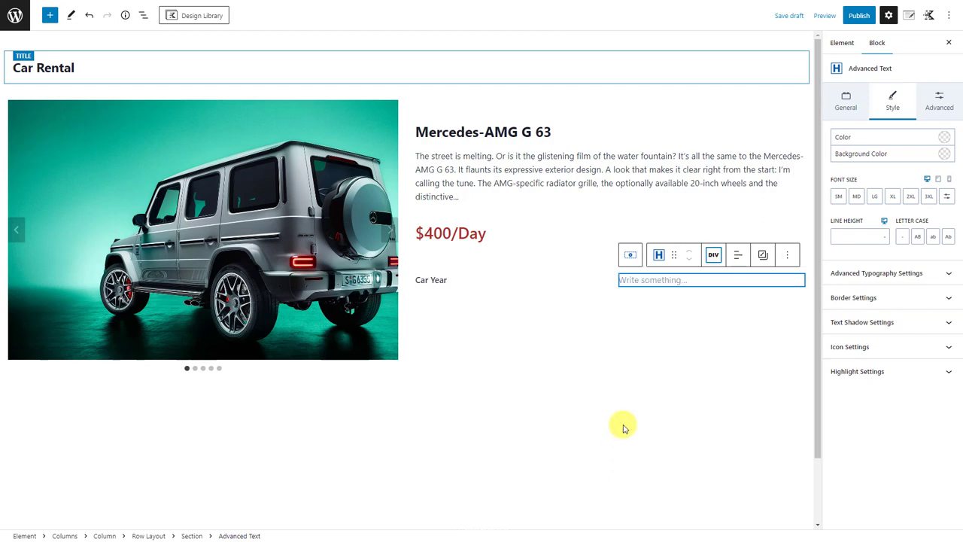
click(697, 256)
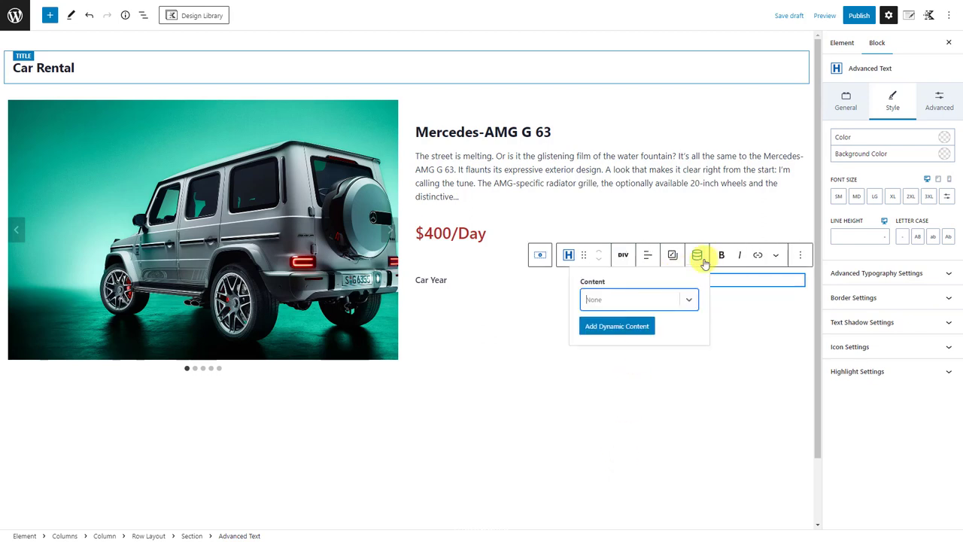
click(683, 301)
scroll(679, 328, down, 5)
click(681, 343)
click(685, 377)
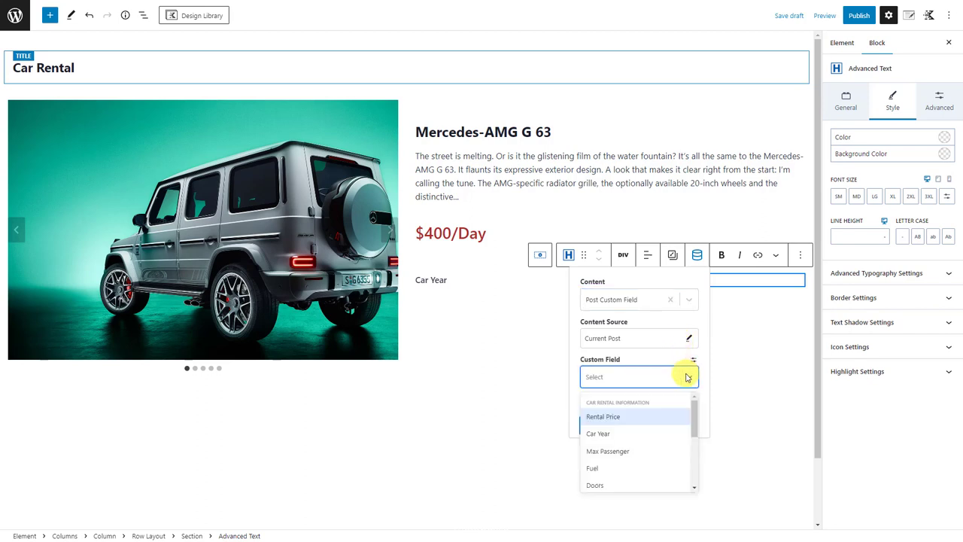
click(669, 433)
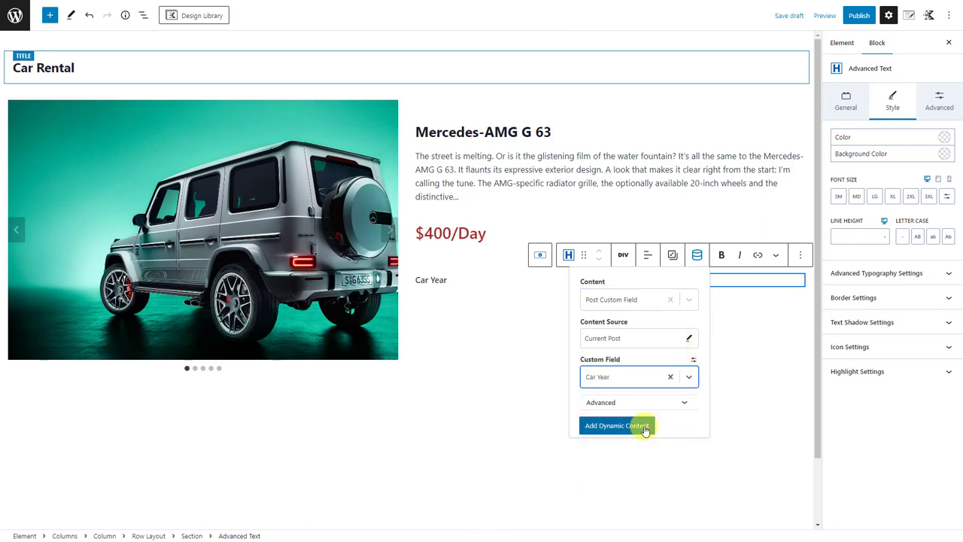
click(643, 427)
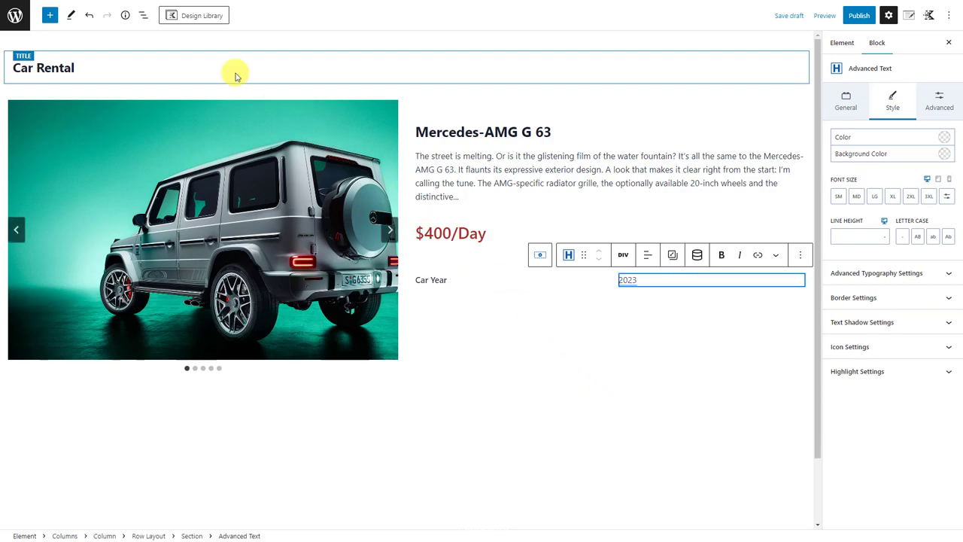
Reduce the Car Year row's bottom padding from SM to XXS
click(143, 15)
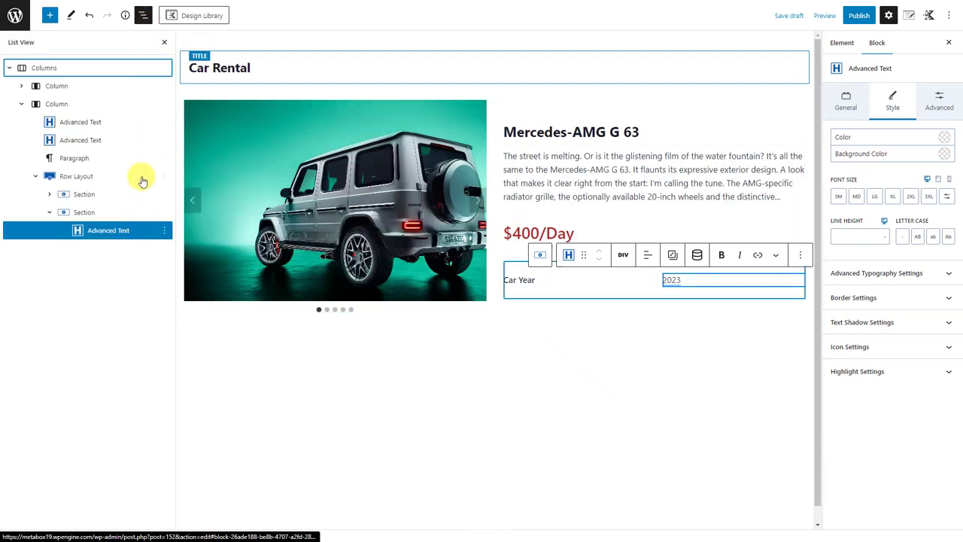
click(144, 177)
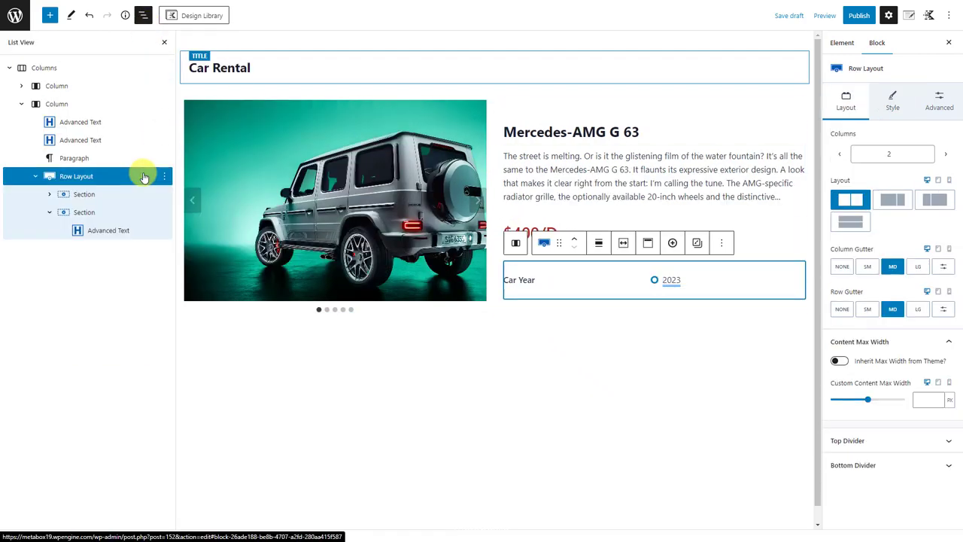
click(938, 113)
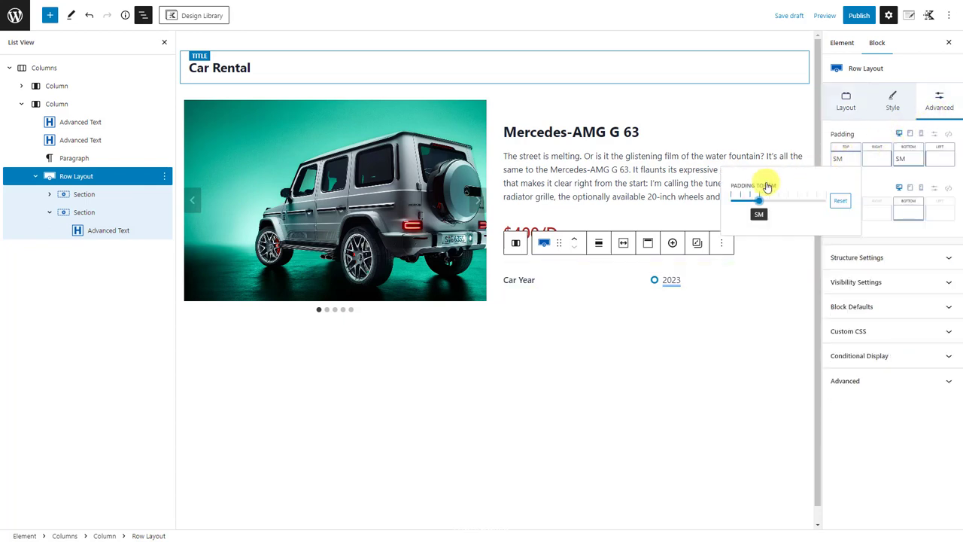
drag(835, 200, 800, 200)
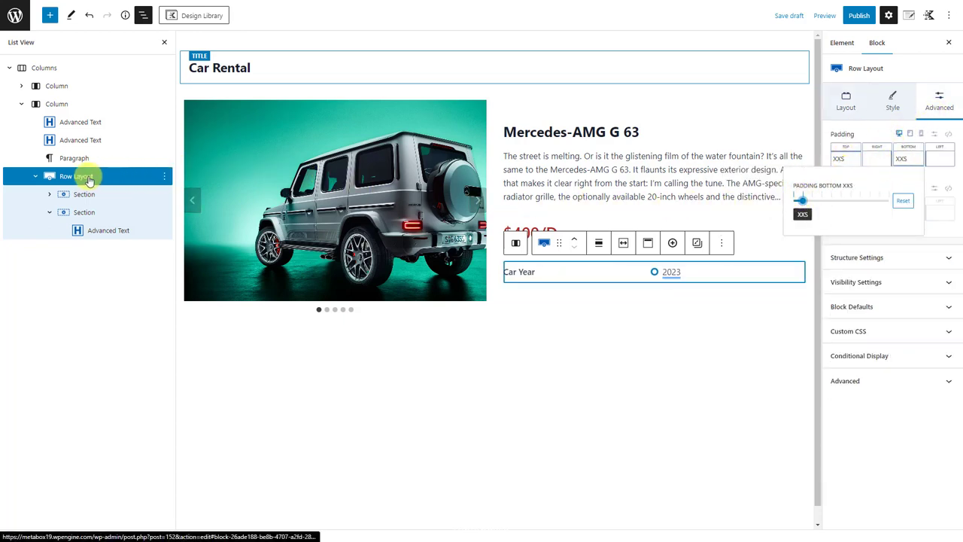
Duplicate the row as 'Max Passengers', bound to the Max Passenger field showing 4
click(35, 176)
click(165, 176)
click(192, 256)
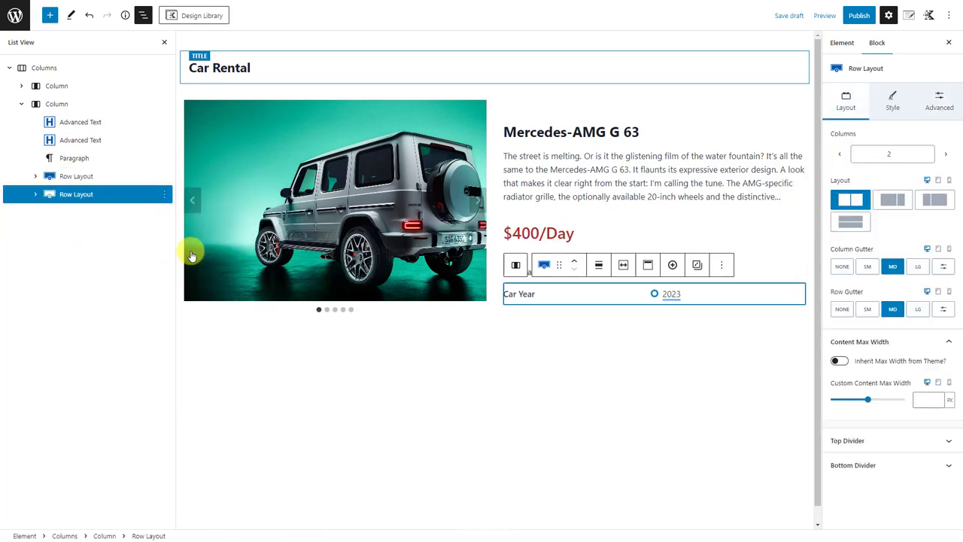
triple_click(520, 294)
text(Max Passengers)
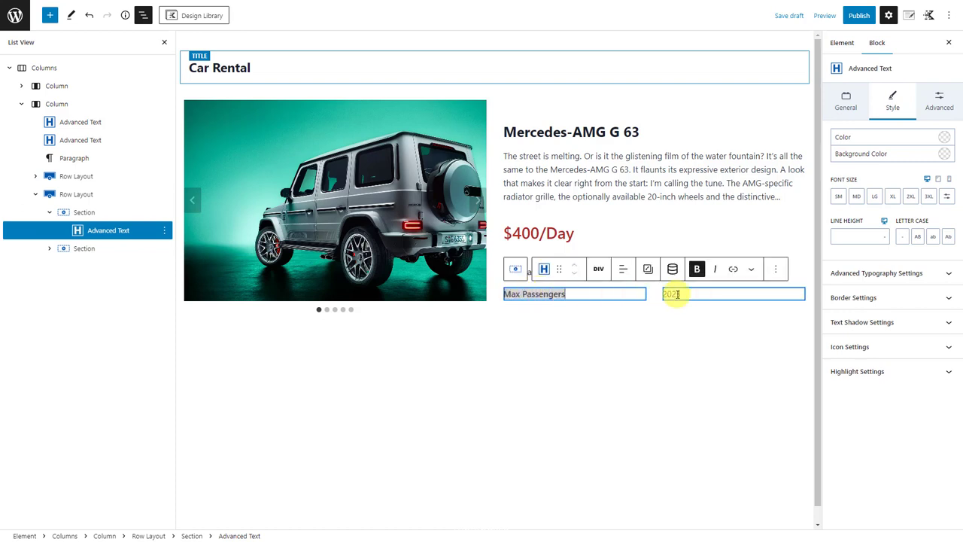
click(673, 268)
click(687, 391)
click(675, 464)
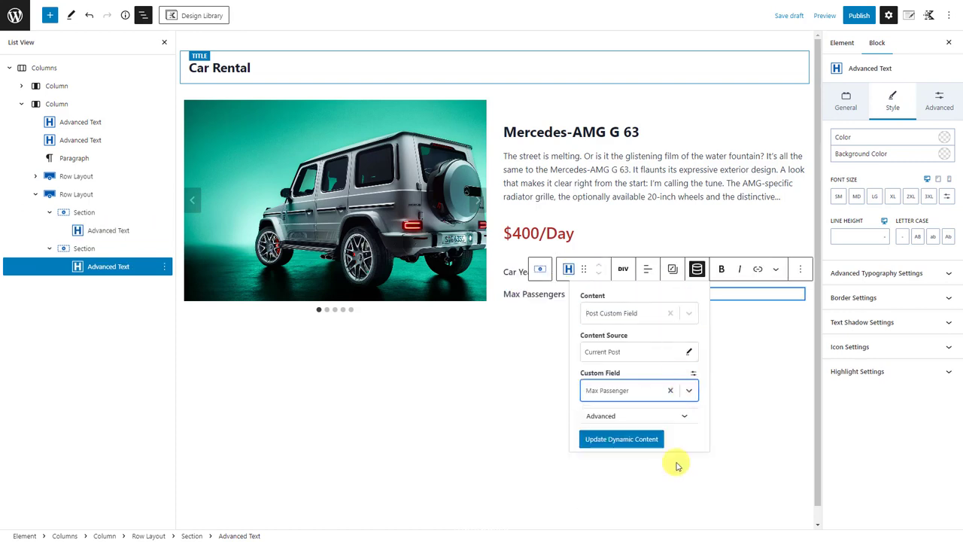
click(624, 439)
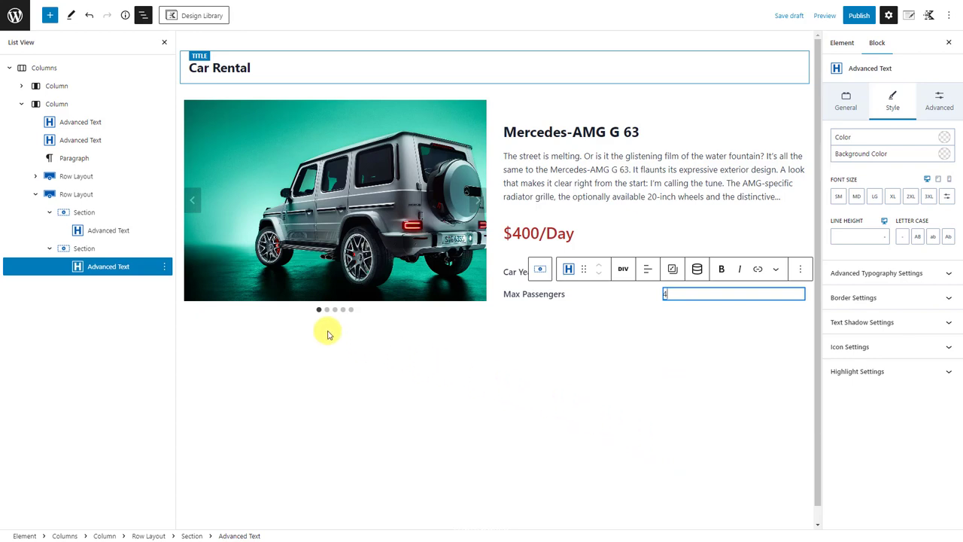
Duplicate it again as 'Fuel', bound to the Fuel custom field showing biodiesel
click(35, 194)
click(164, 194)
click(187, 270)
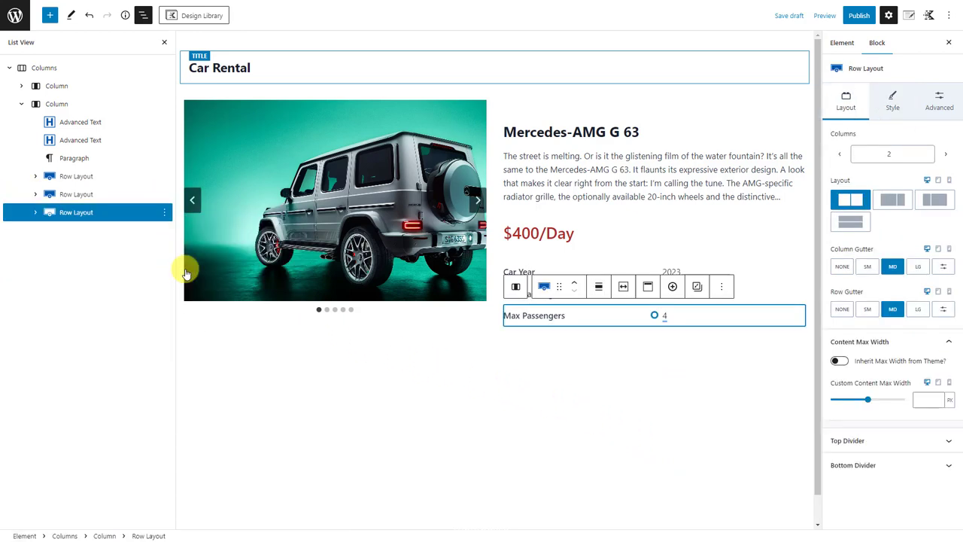
triple_click(520, 315)
text(Fuel)
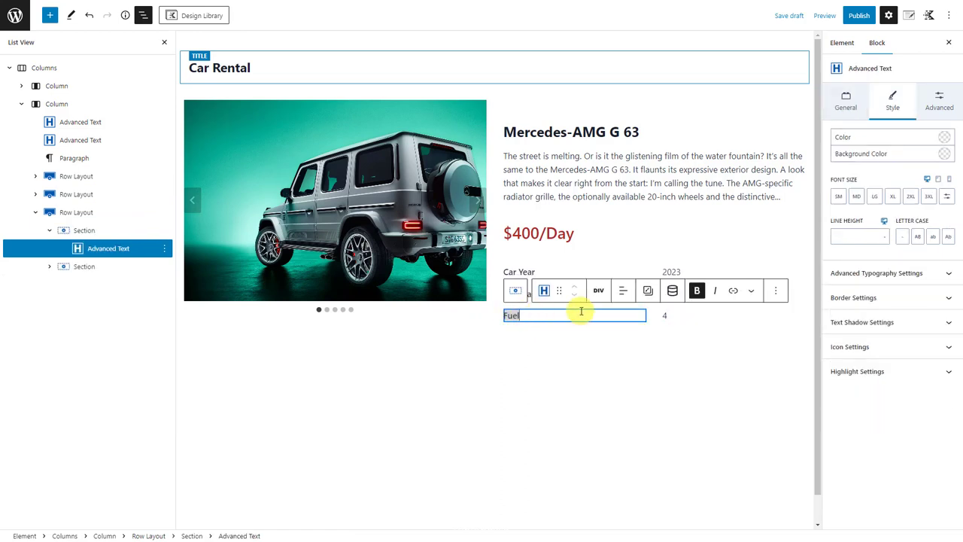
click(665, 315)
click(697, 290)
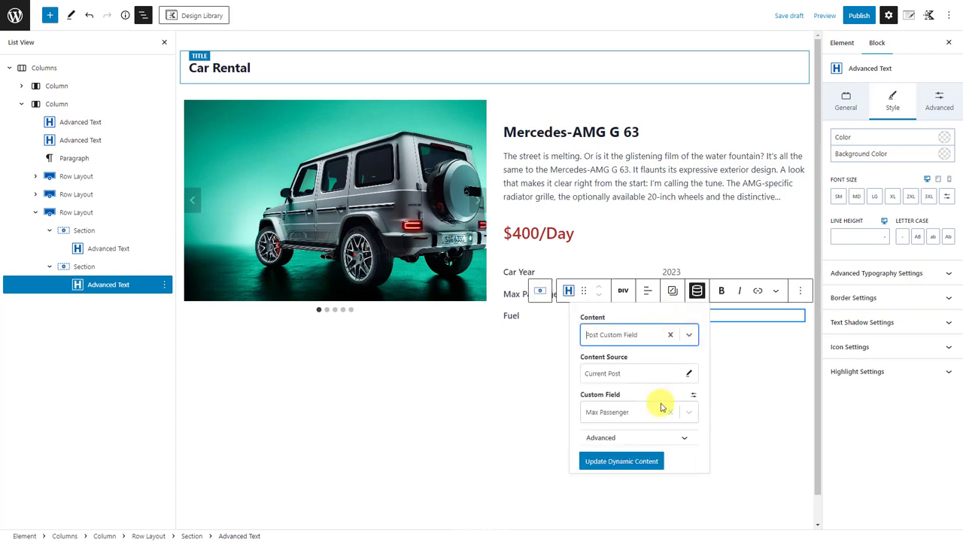
click(639, 411)
click(647, 503)
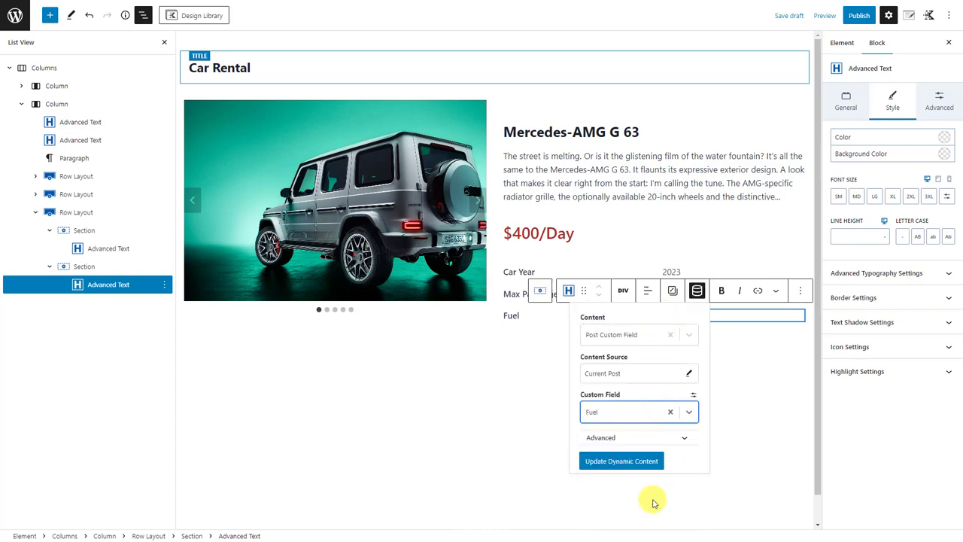
click(641, 462)
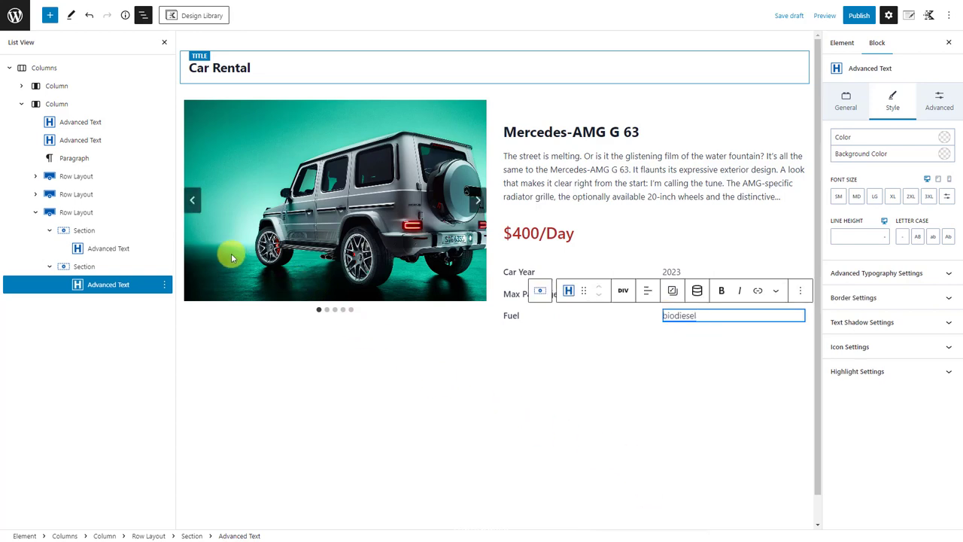
Duplicate the Fuel row as a Doors row bound to the Doors custom field, showing 4
click(32, 214)
click(166, 215)
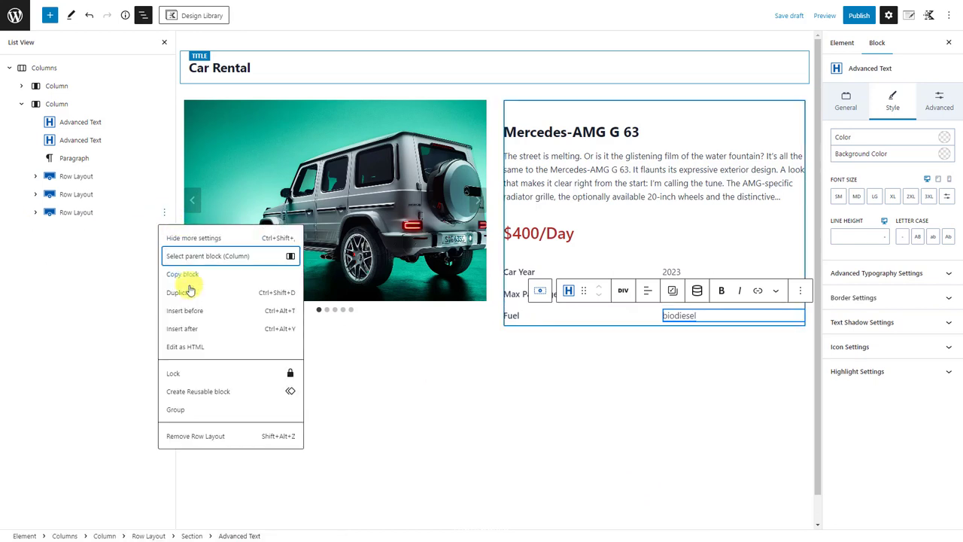
click(189, 294)
double_click(511, 337)
key(BackSpace)
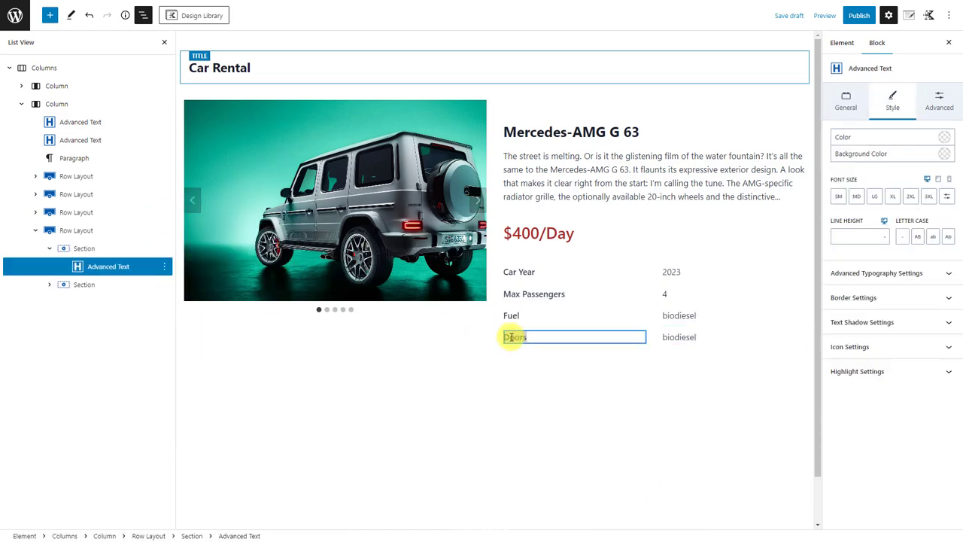
text(Doors)
click(697, 311)
click(688, 435)
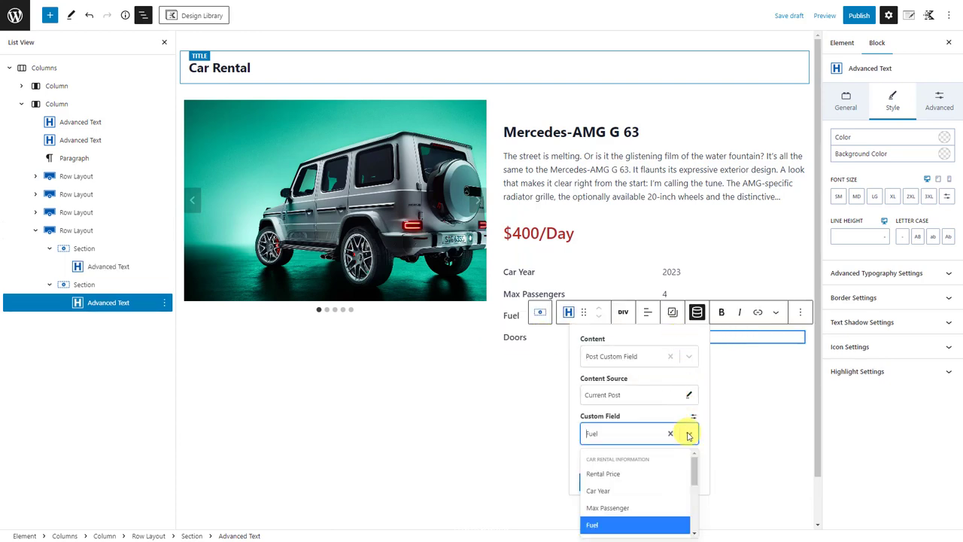
scroll(685, 464, down, 2)
click(680, 490)
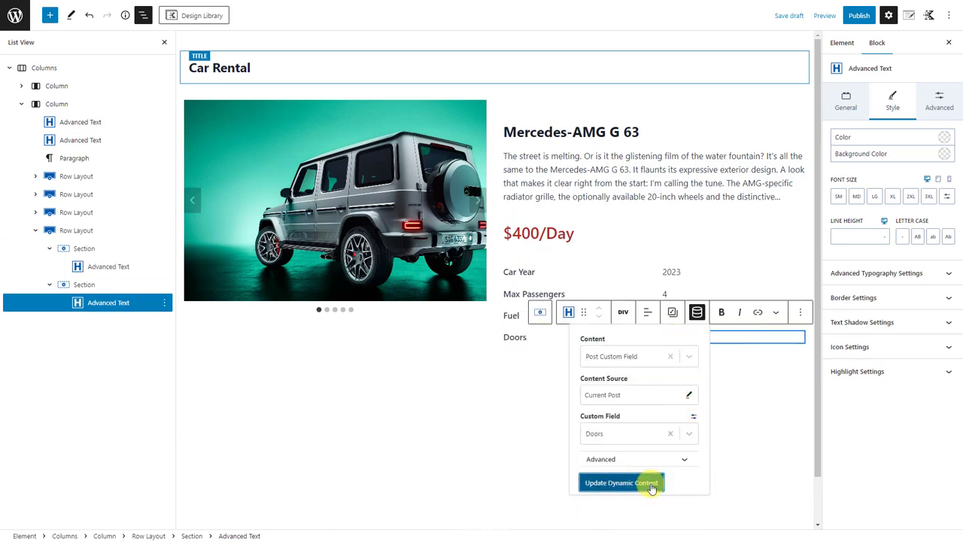
click(649, 483)
Duplicate the Doors row, relabel it Gearbox, and bind its value to the Gearbox custom field
click(35, 230)
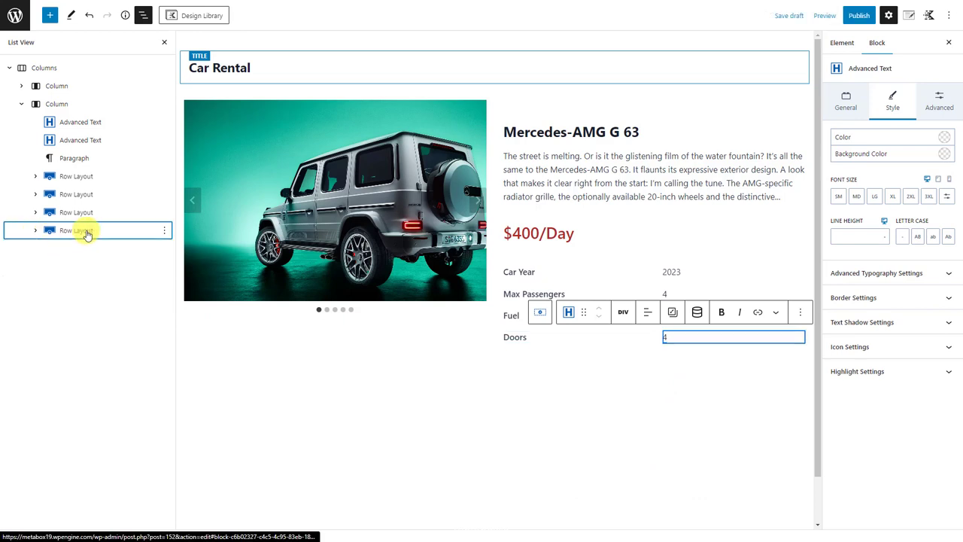
click(165, 230)
click(184, 310)
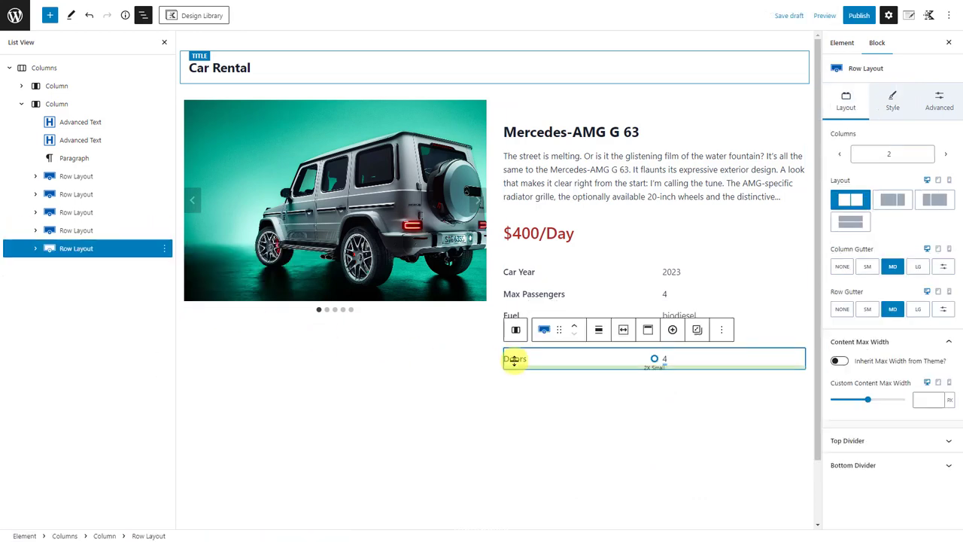
scroll(515, 360, down, 1)
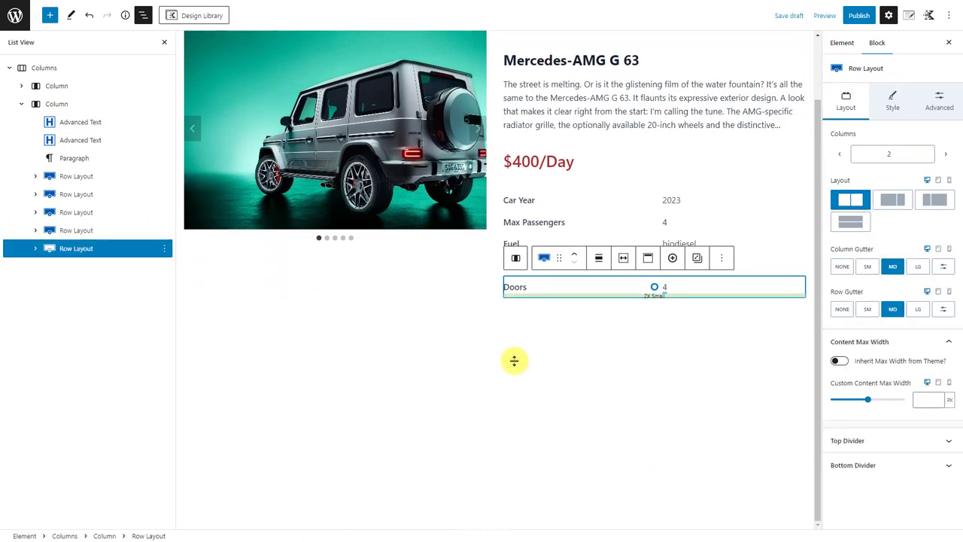
double_click(516, 287)
text(Gearbox)
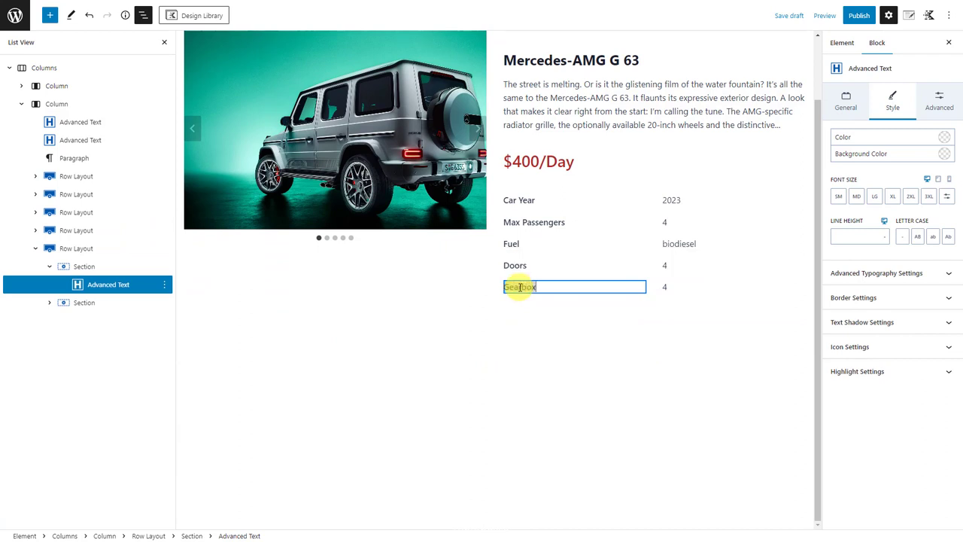
click(670, 286)
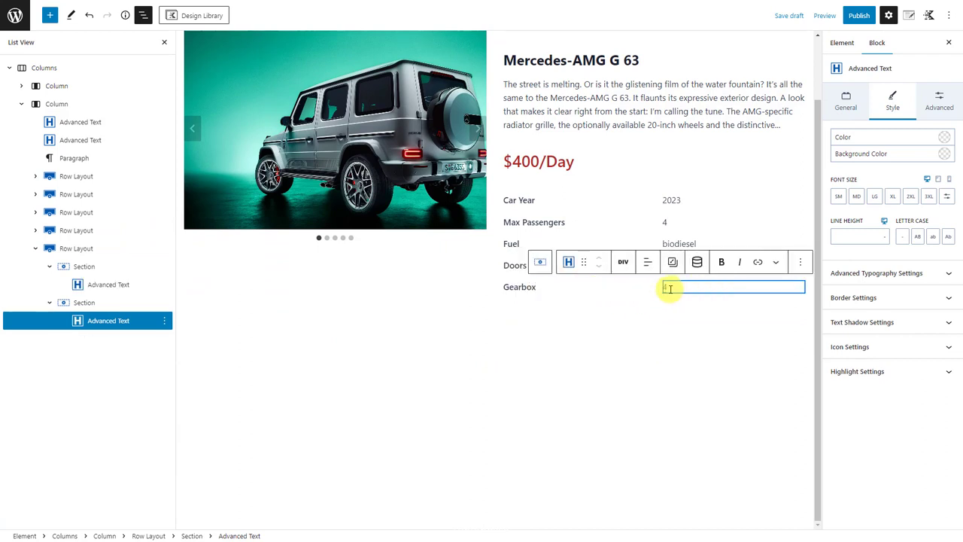
click(666, 286)
click(681, 384)
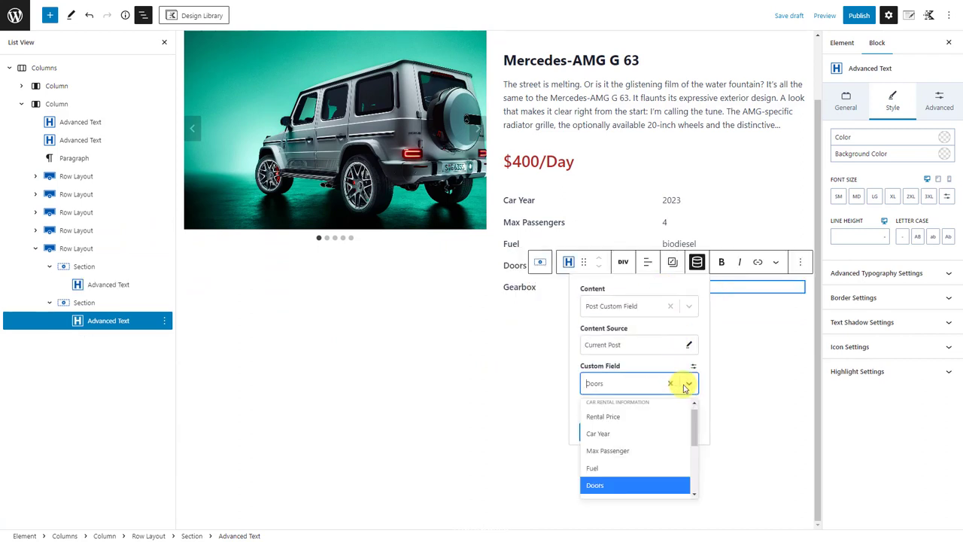
scroll(684, 406, down, 3)
click(685, 410)
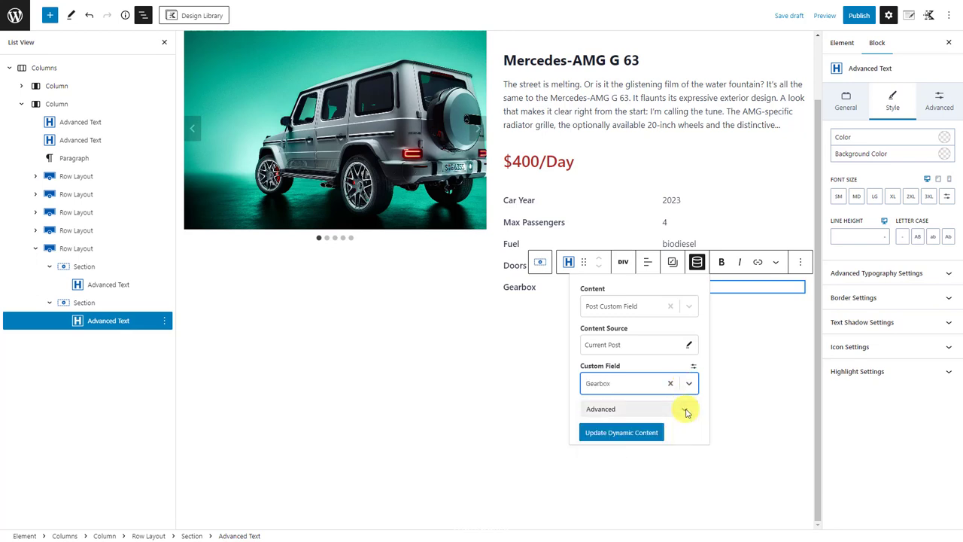
click(641, 432)
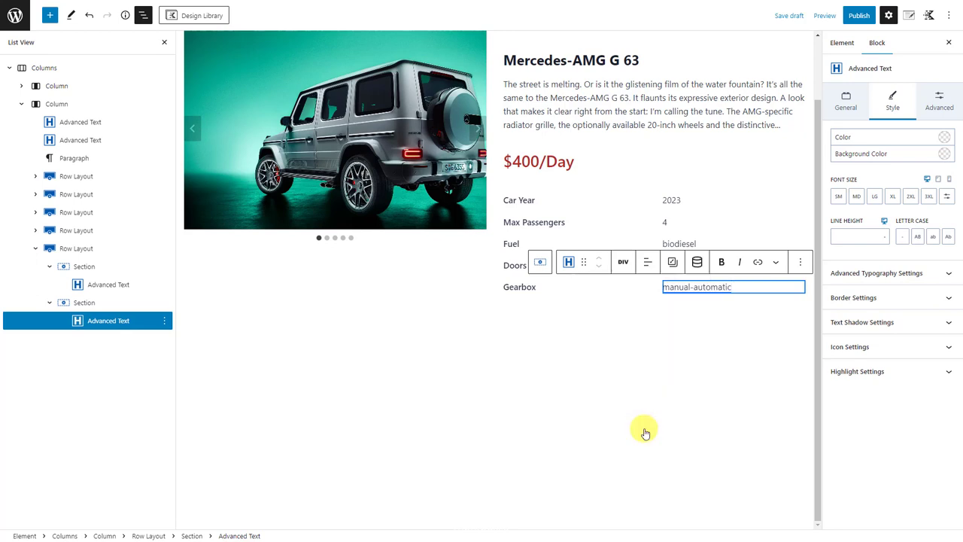
Duplicate the Gearbox row as Fuel Usage, bound to the Fuel Usage field showing 90/100km
click(36, 248)
click(164, 248)
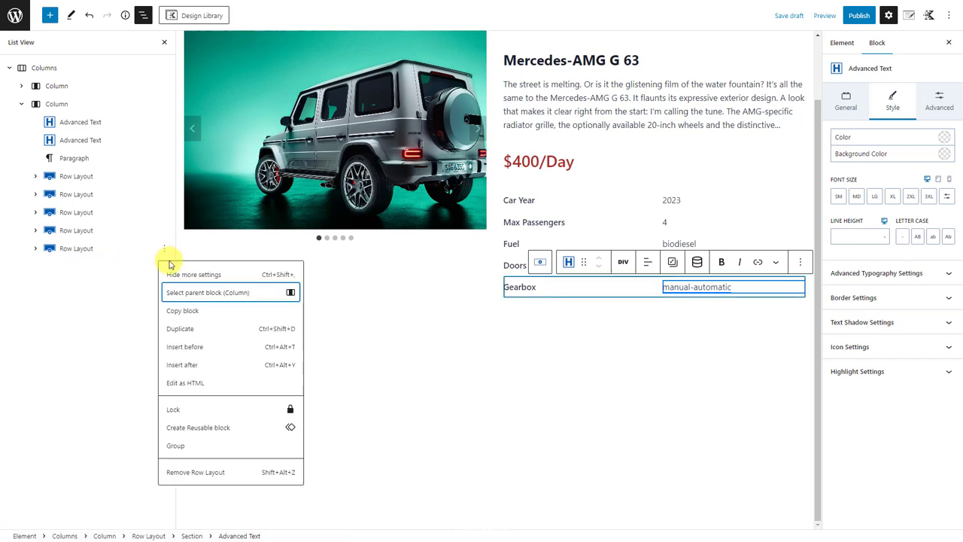
click(191, 328)
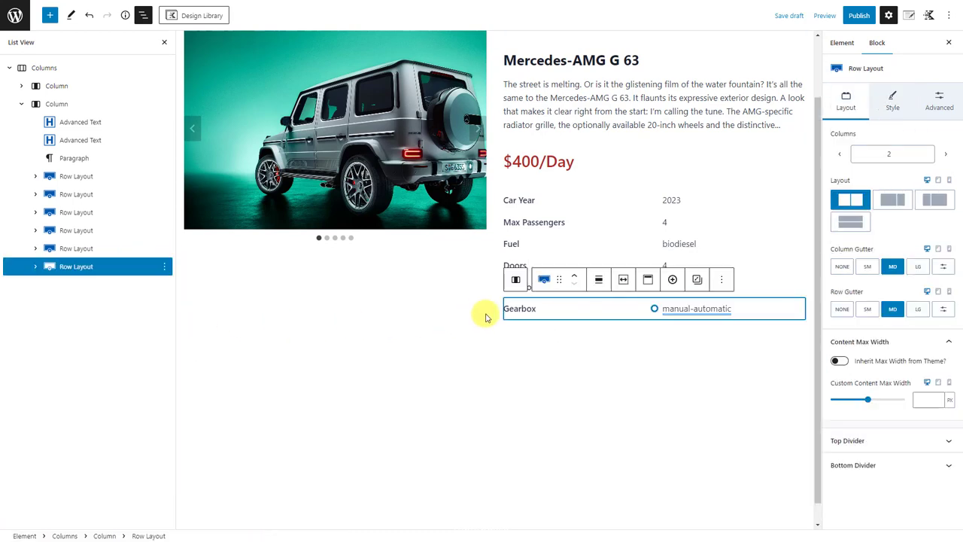
double_click(520, 309)
text(Fuel Usag)
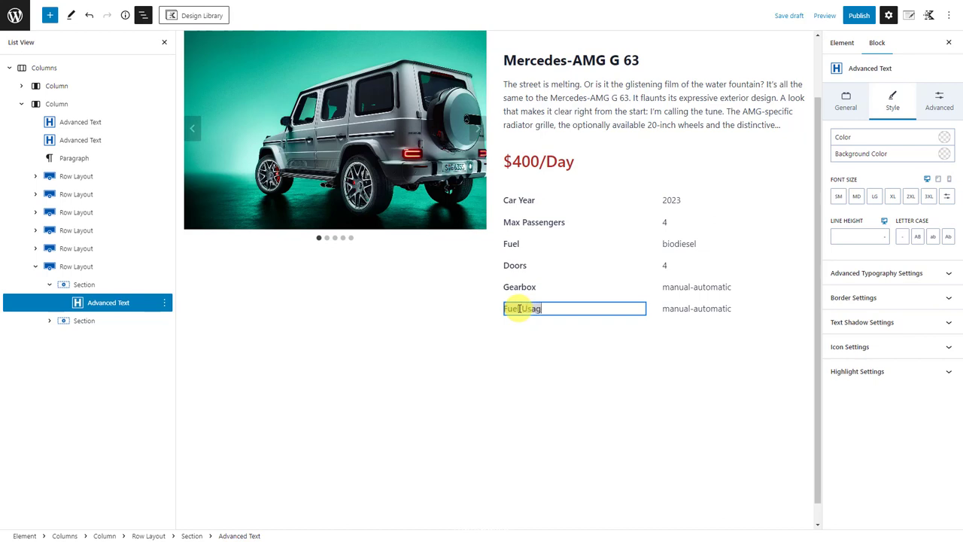
text(e)
click(671, 308)
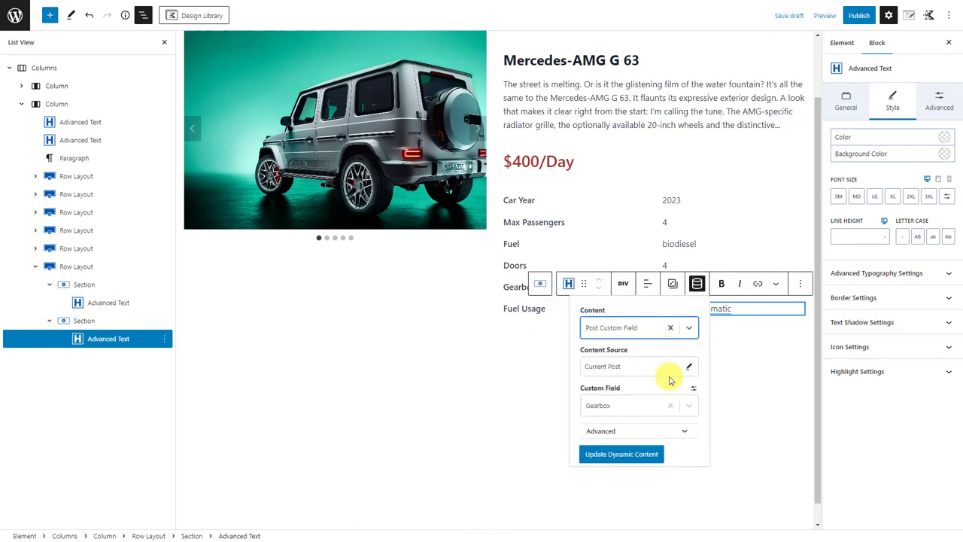
click(689, 407)
scroll(681, 459, down, 2)
click(672, 476)
click(645, 456)
Duplicate the Fuel Usage row as Engine Capacity, bound to the Engine Capacity field showing 2700cc
click(35, 267)
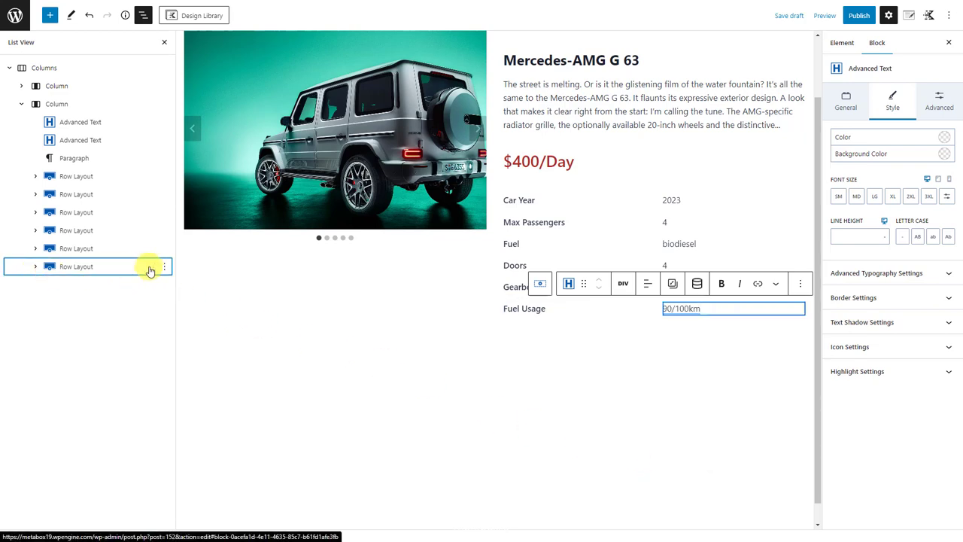
click(164, 266)
click(192, 346)
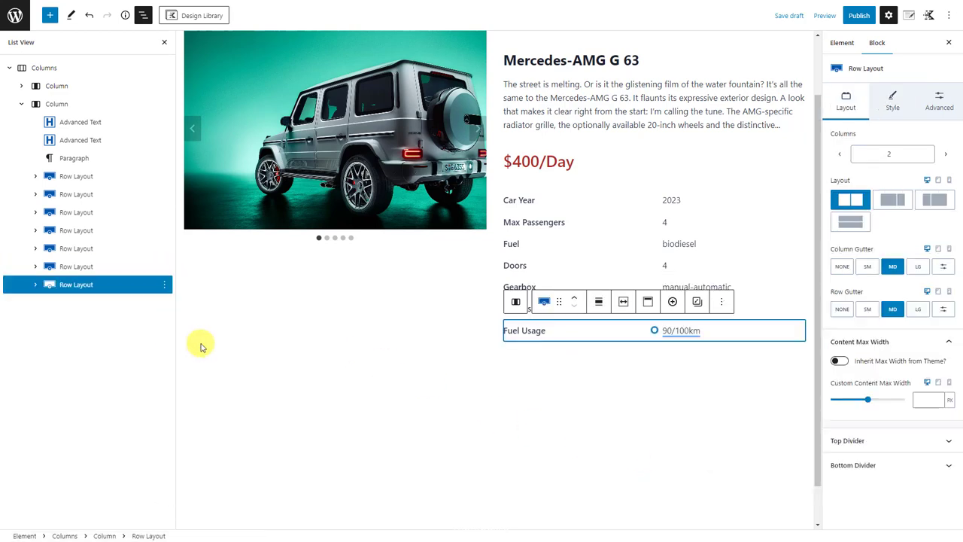
double_click(521, 331)
text(Engine Capacity)
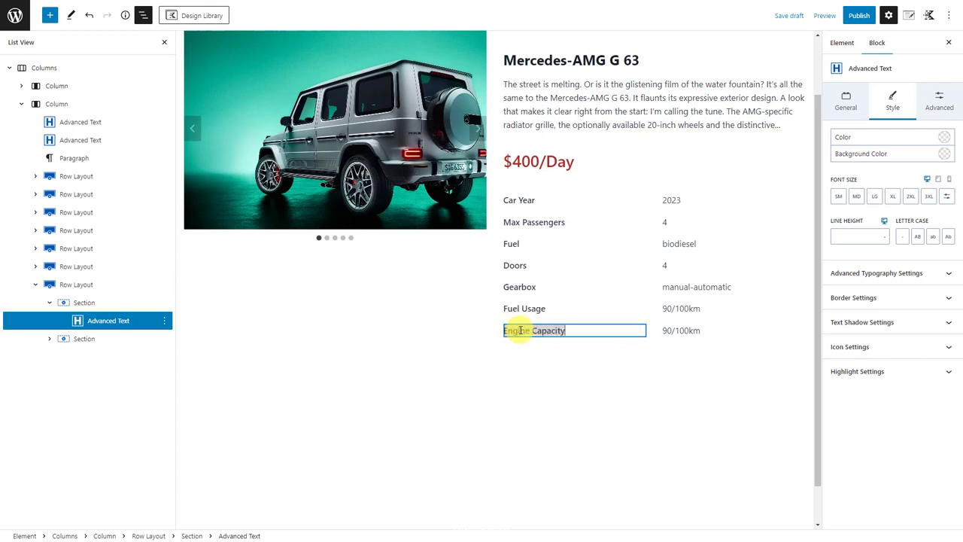
click(668, 332)
click(688, 427)
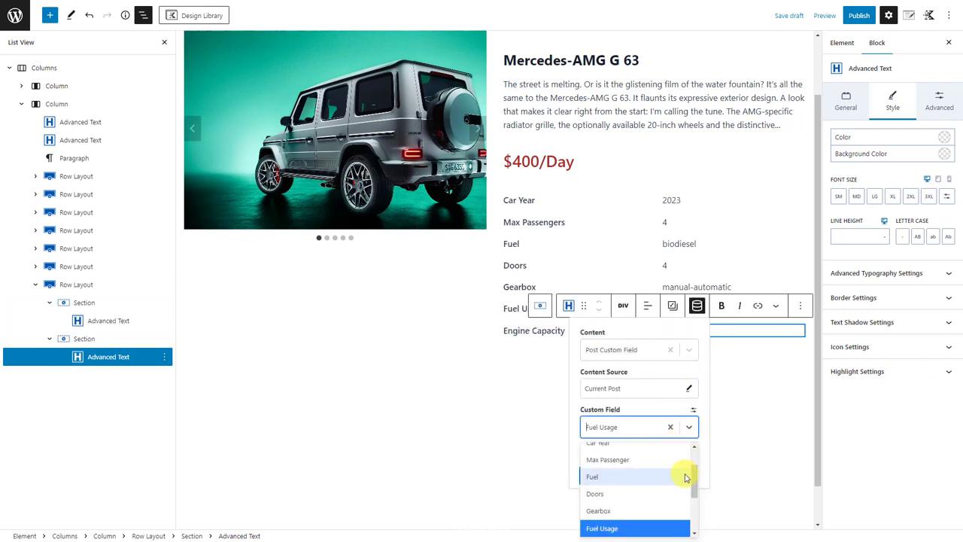
scroll(685, 478, down, 2)
click(681, 493)
click(638, 475)
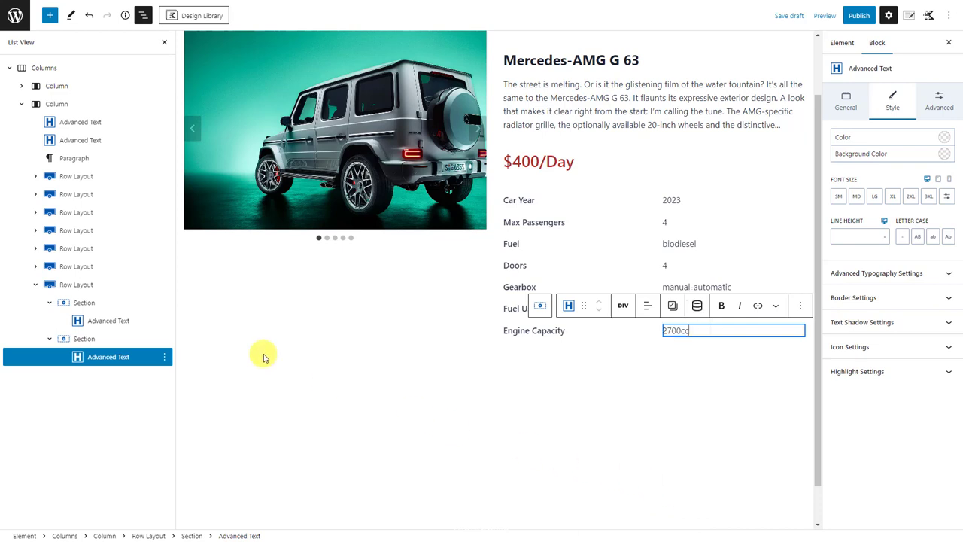
click(35, 284)
Duplicate the Engine Capacity row as Max Luggage, bound to the Max Luggage field showing 5 large Suitcase
click(164, 284)
click(197, 366)
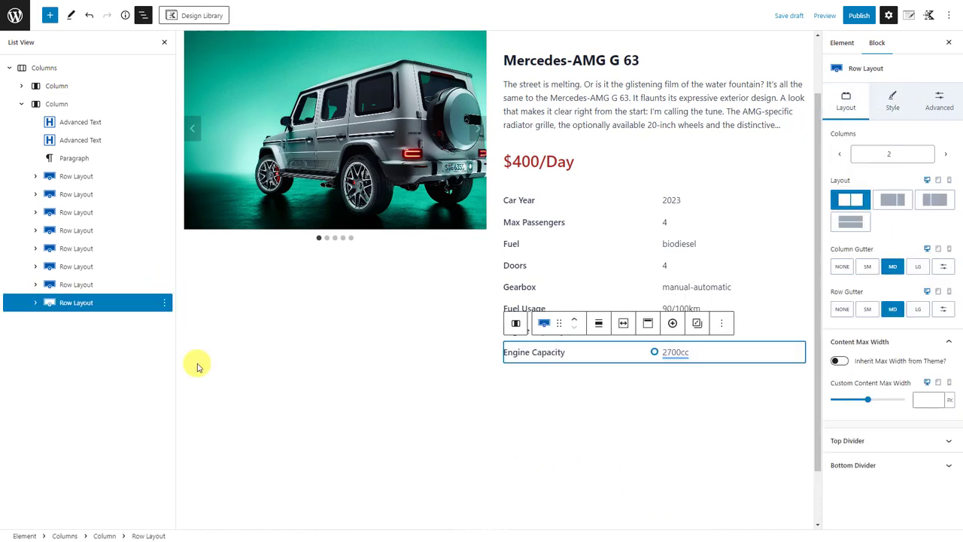
click(529, 354)
triple_click(532, 355)
text(Max)
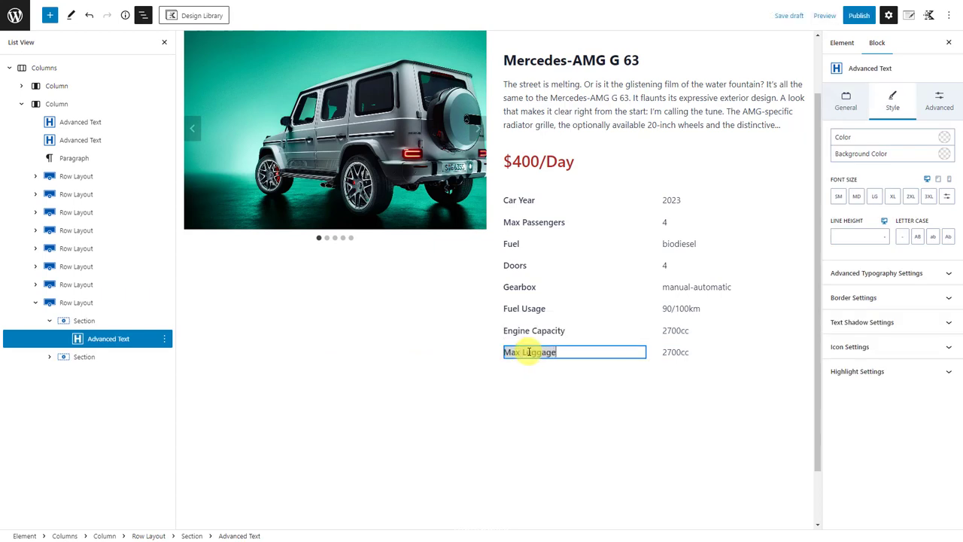
text( Luggage)
click(675, 351)
click(689, 449)
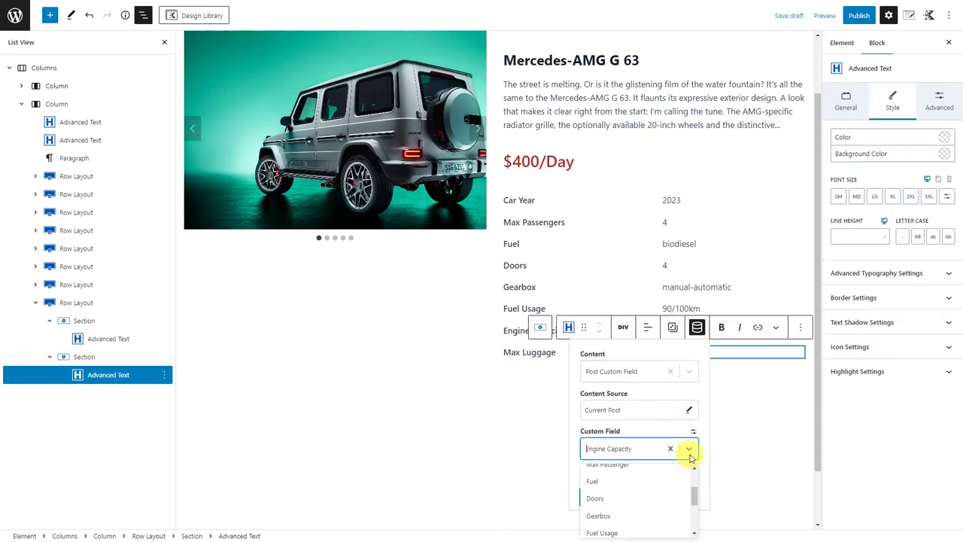
scroll(686, 485, down, 2)
click(679, 514)
click(638, 498)
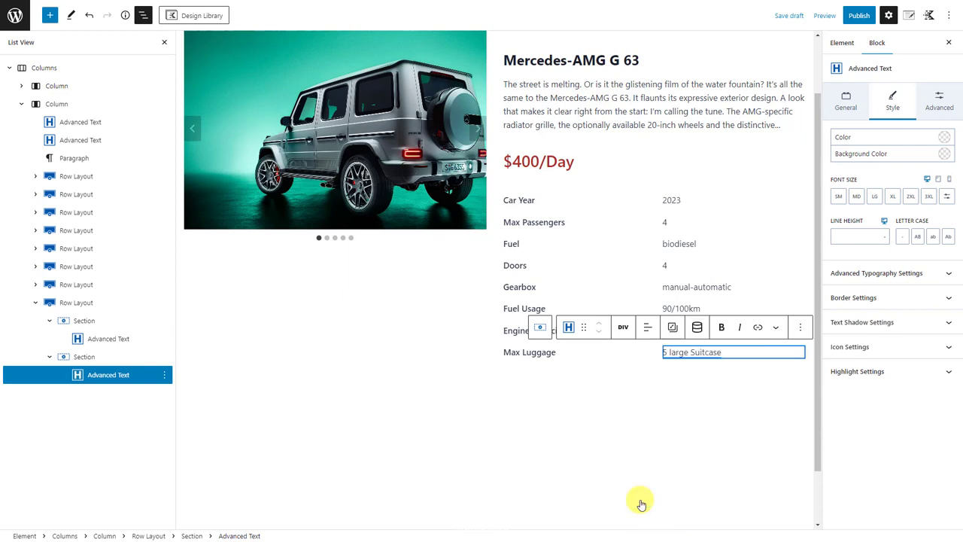
Duplicate the Max Luggage row as Mileage, bound to the Mileage field showing Unlimited
click(35, 303)
click(164, 302)
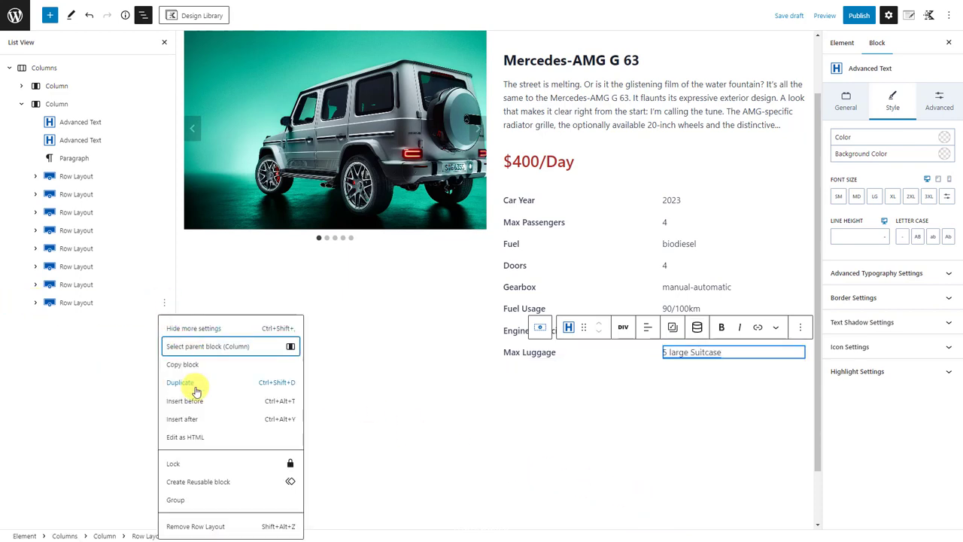
click(181, 382)
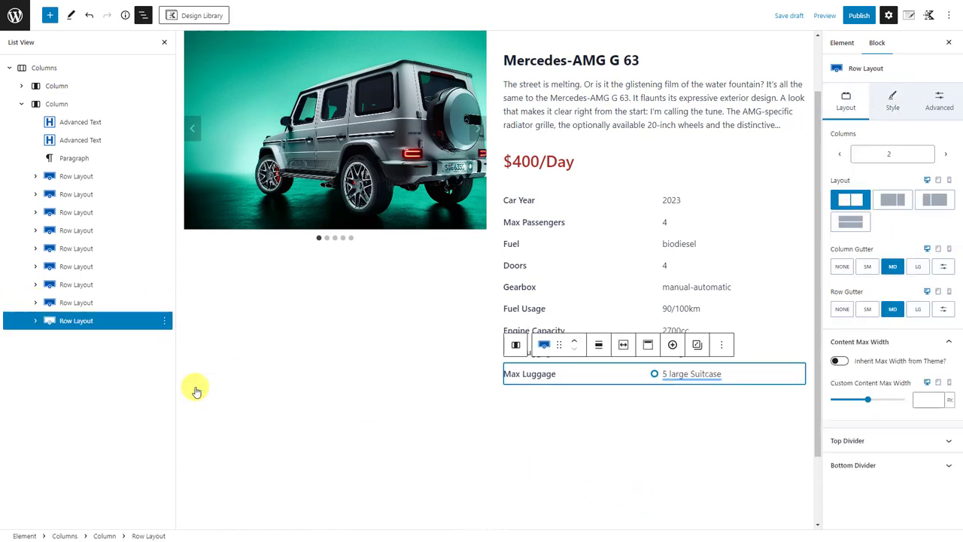
triple_click(524, 374)
text(Mileage)
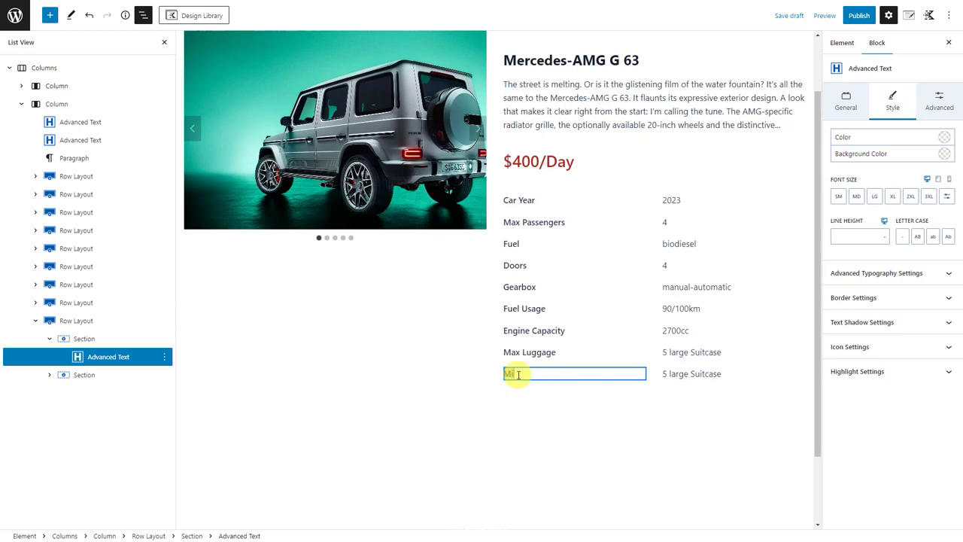
click(677, 382)
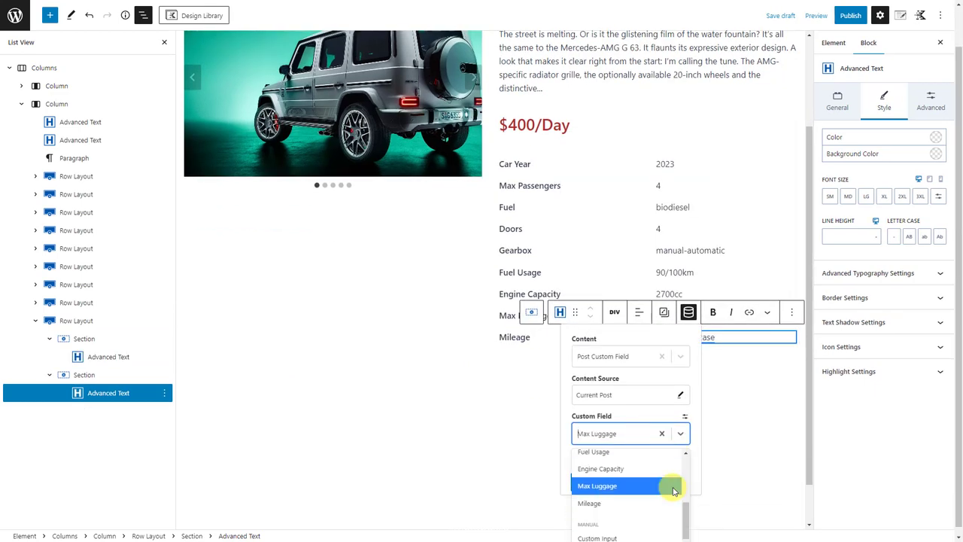
click(673, 500)
click(646, 468)
scroll(649, 477, up, 1)
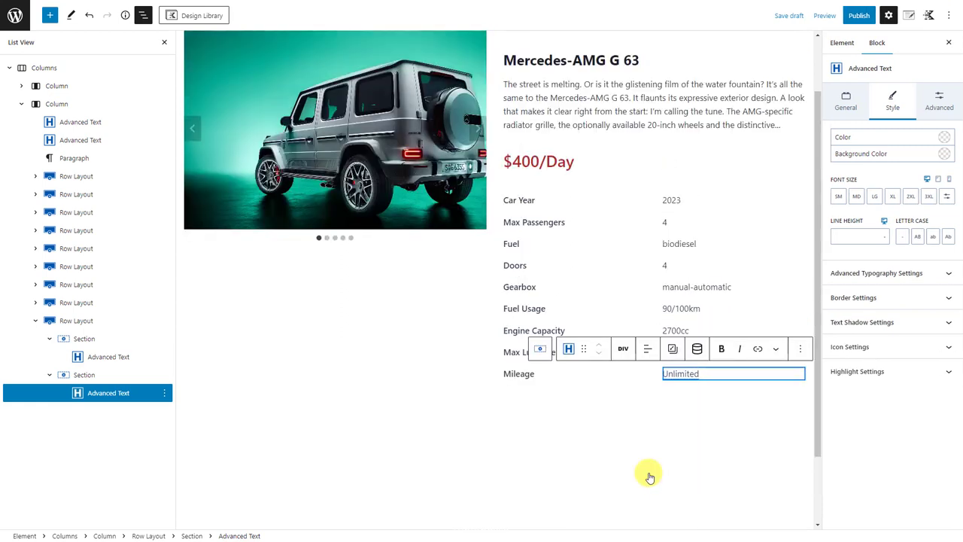
click(867, 16)
Publish the template, view the live Car Rental post, and step through the gallery photos
click(873, 20)
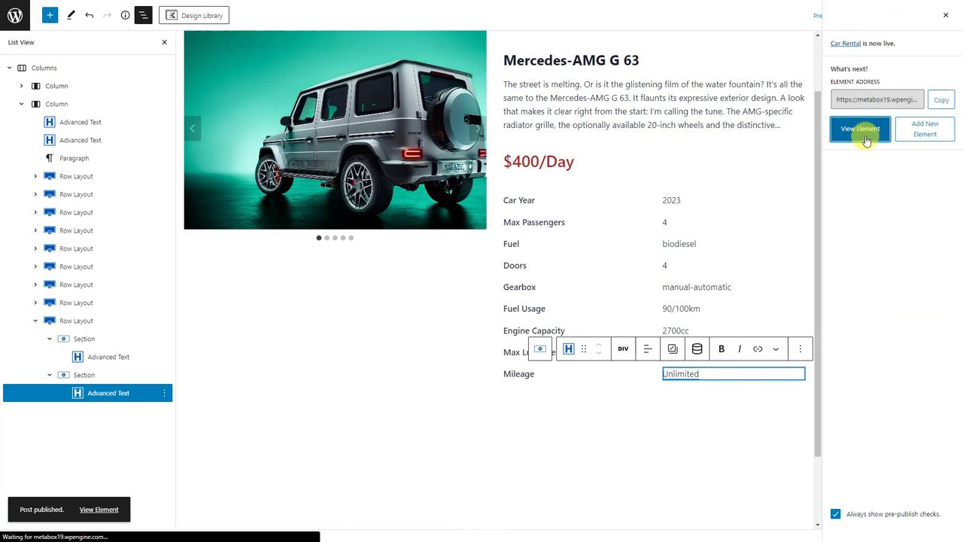
click(861, 127)
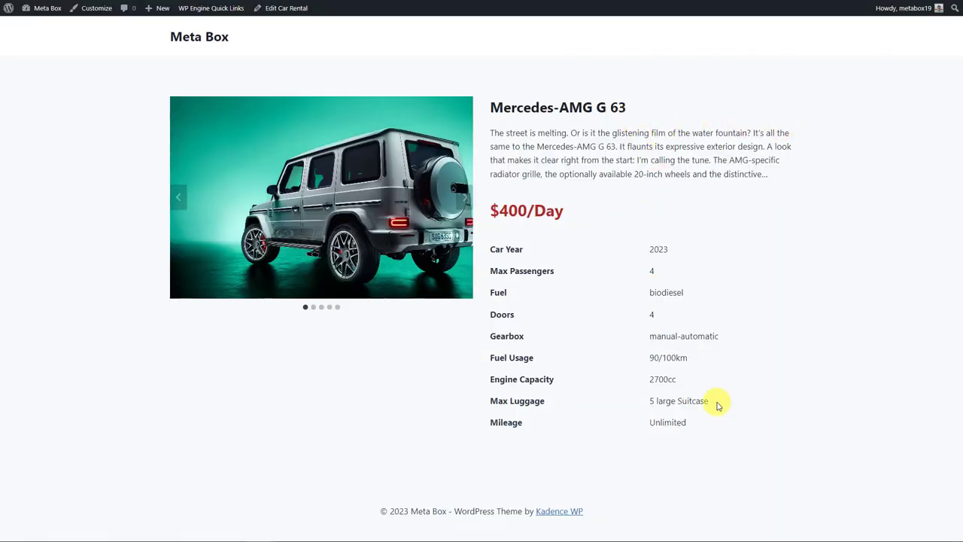
click(460, 197)
click(460, 197)
click(461, 197)
click(460, 197)
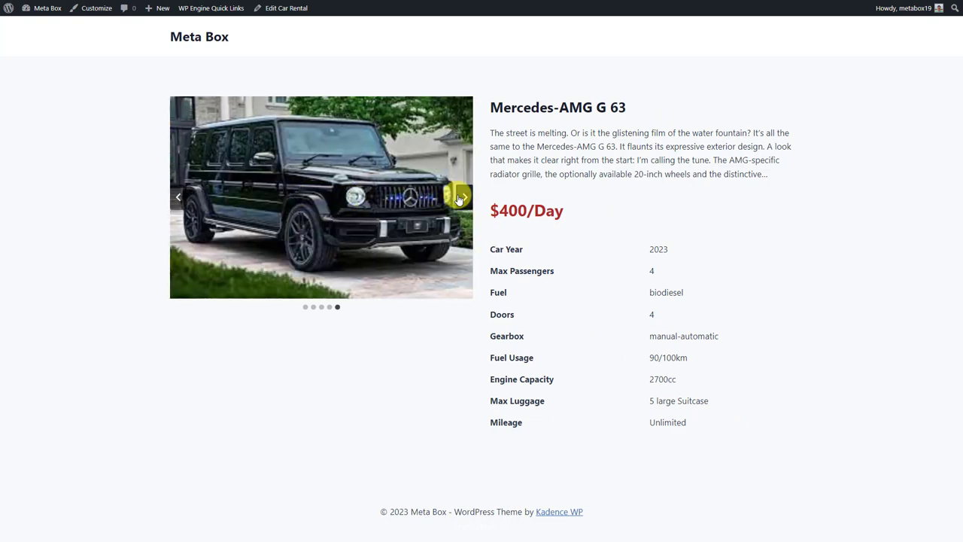